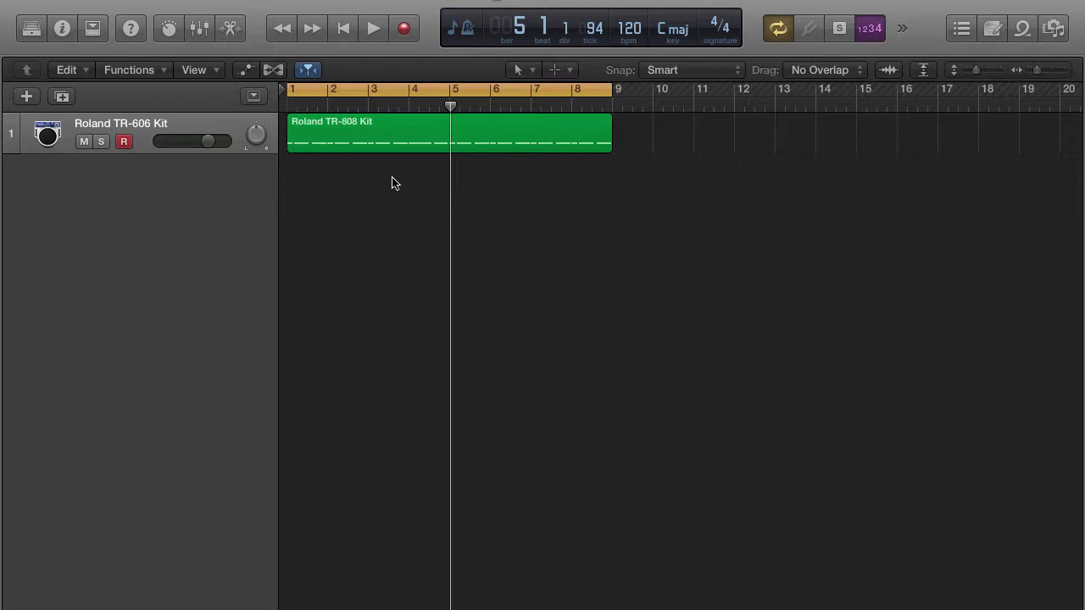
- Select the Roland TR-808 Kit drum region on the track in the Tracks area
left_click(366, 143)
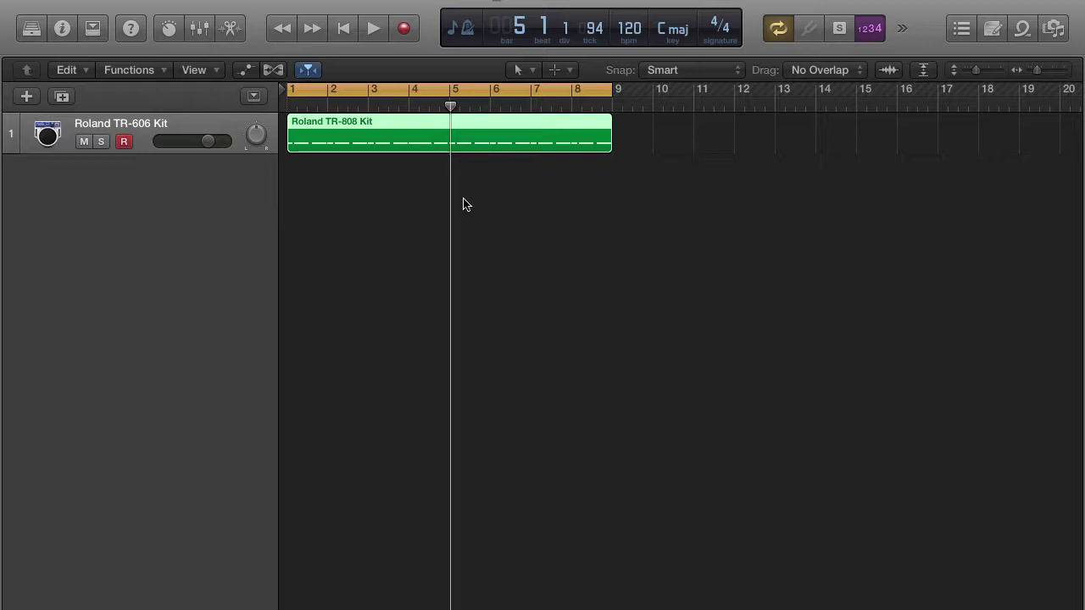
- Show the region's notes in the Piano Roll, enlarged to fill most of the window at bars 1–4
left_click(234, 36)
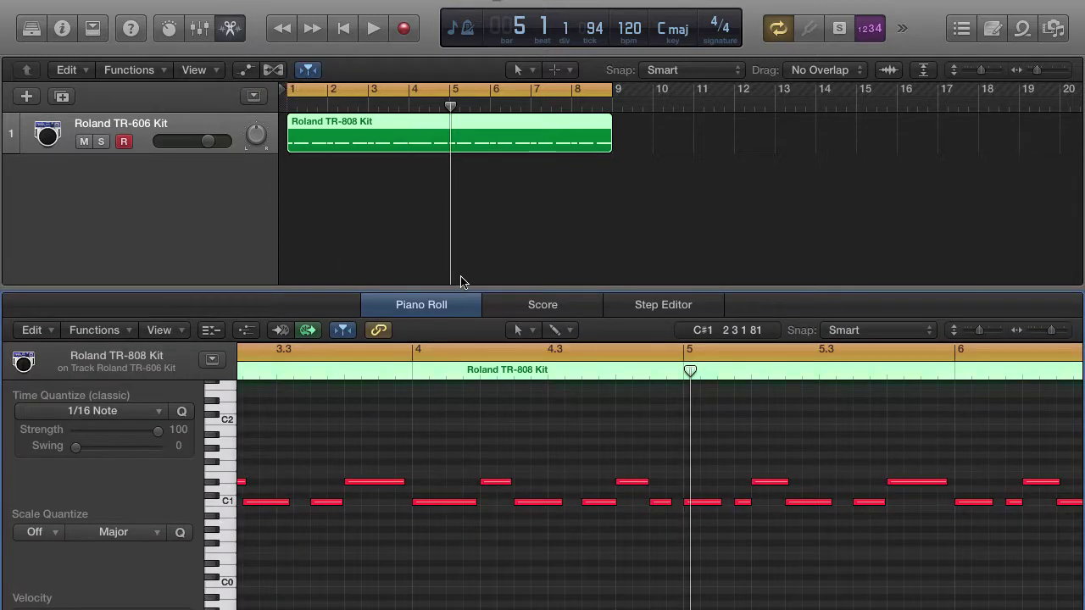
left_click_drag(455, 291, 441, 100)
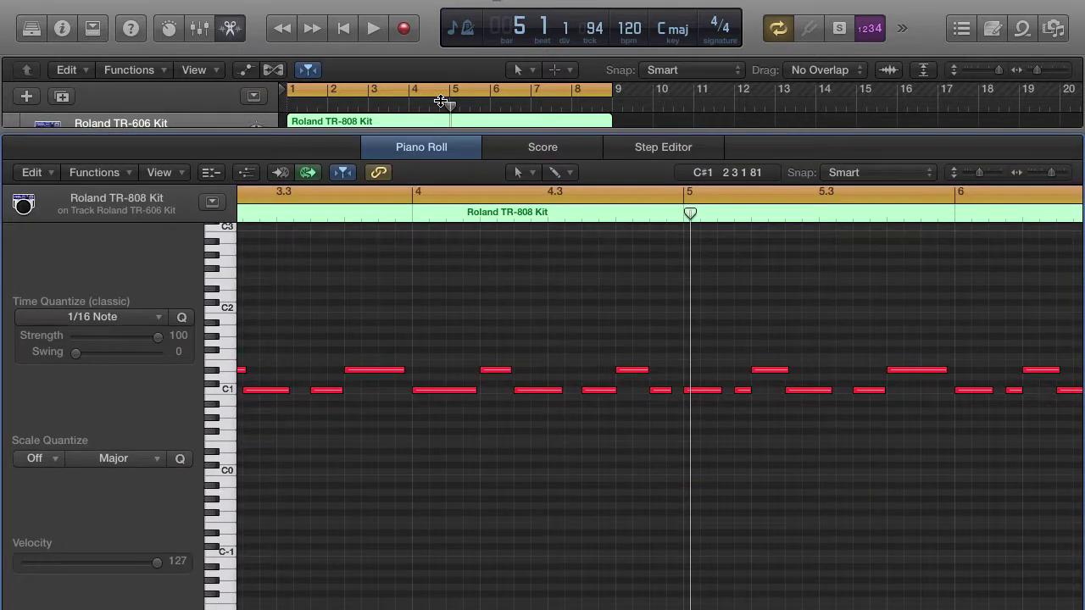
scroll(436, 295, "left", 10)
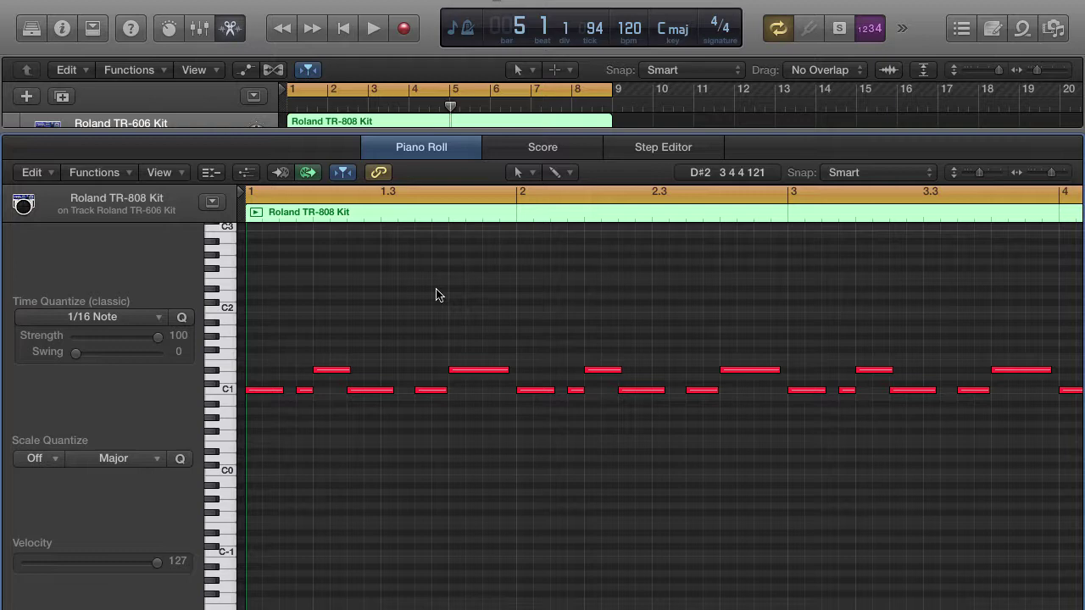
- Toggle the Piano Roll editor hidden and shown a few times with the E key
key("e")
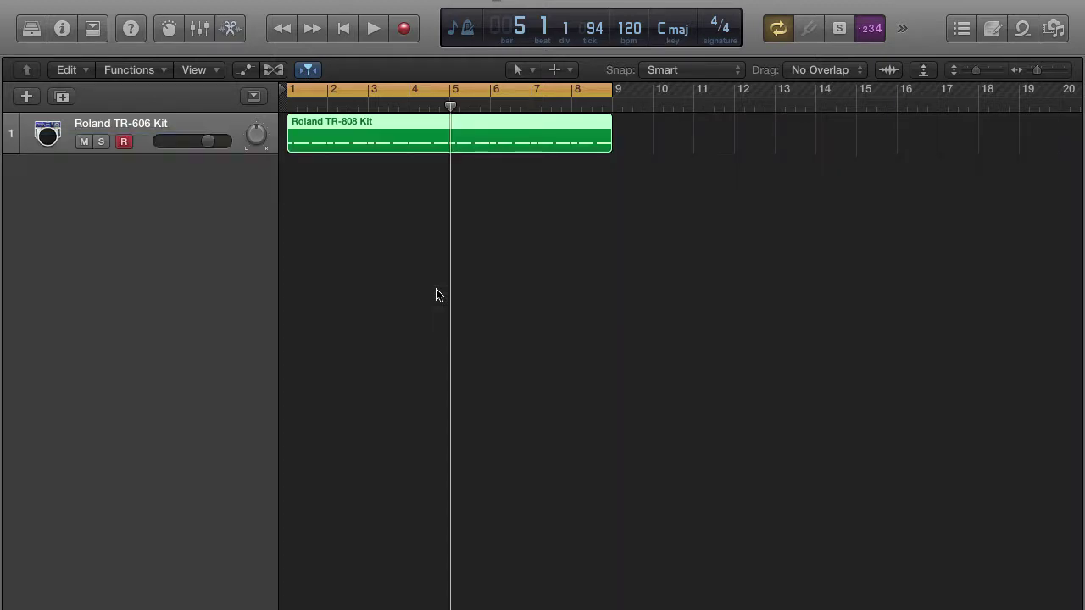
key("e")
key("e")
key("e")
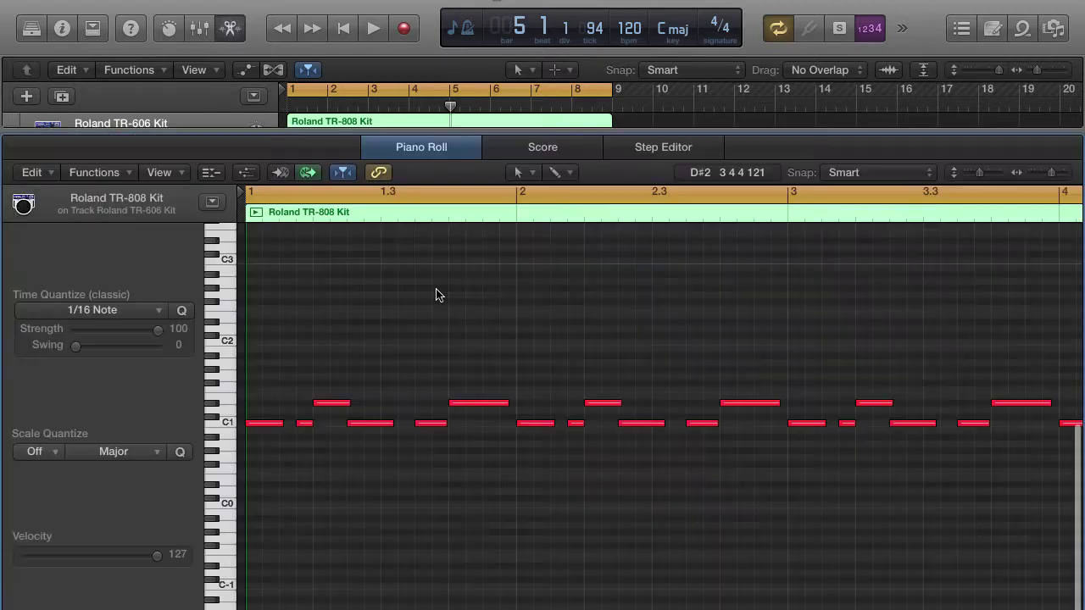
key("e")
key("e")
key("e")
key("e")
key("e")
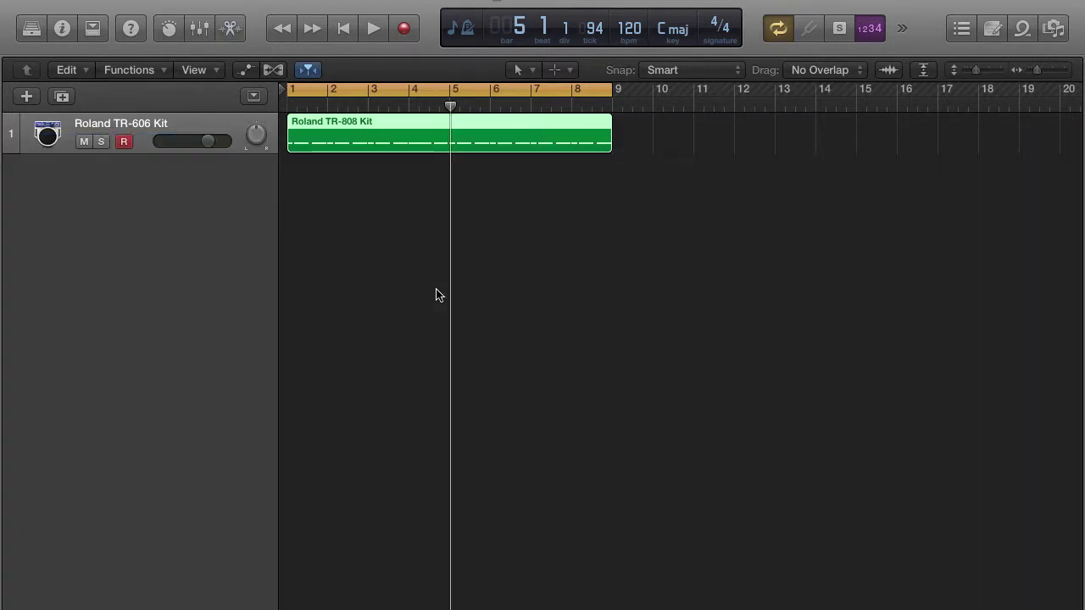
key("e")
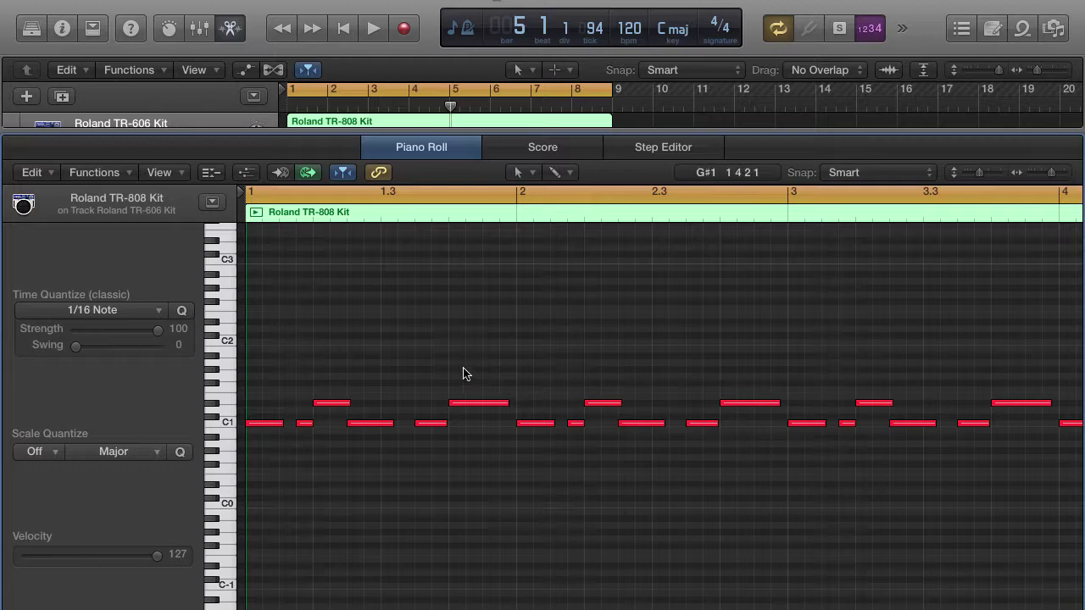
scroll(386, 337, "right", 15)
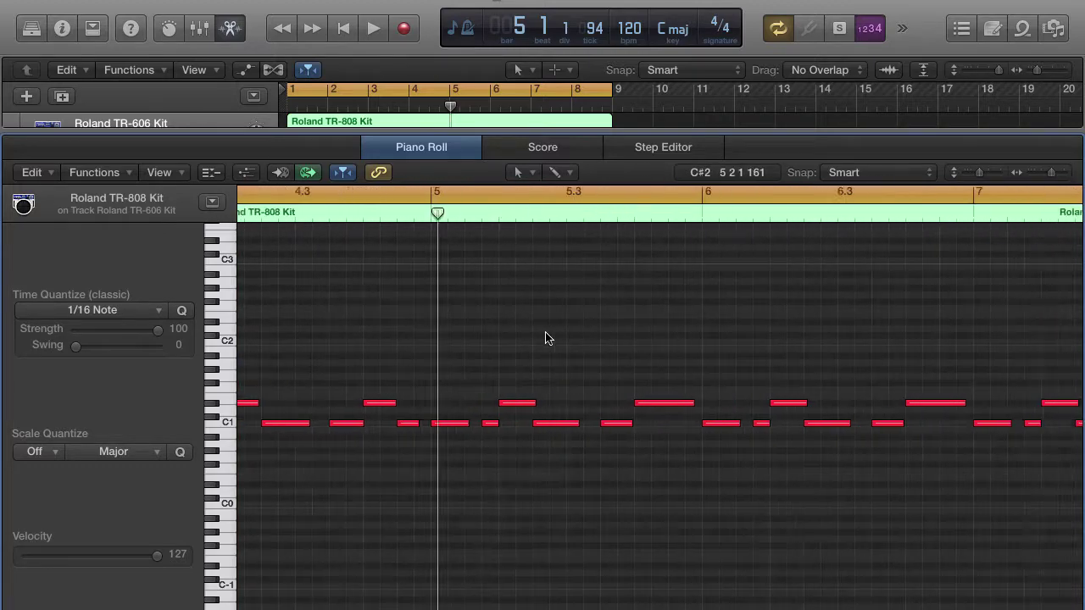
scroll(545, 338, "left", 15)
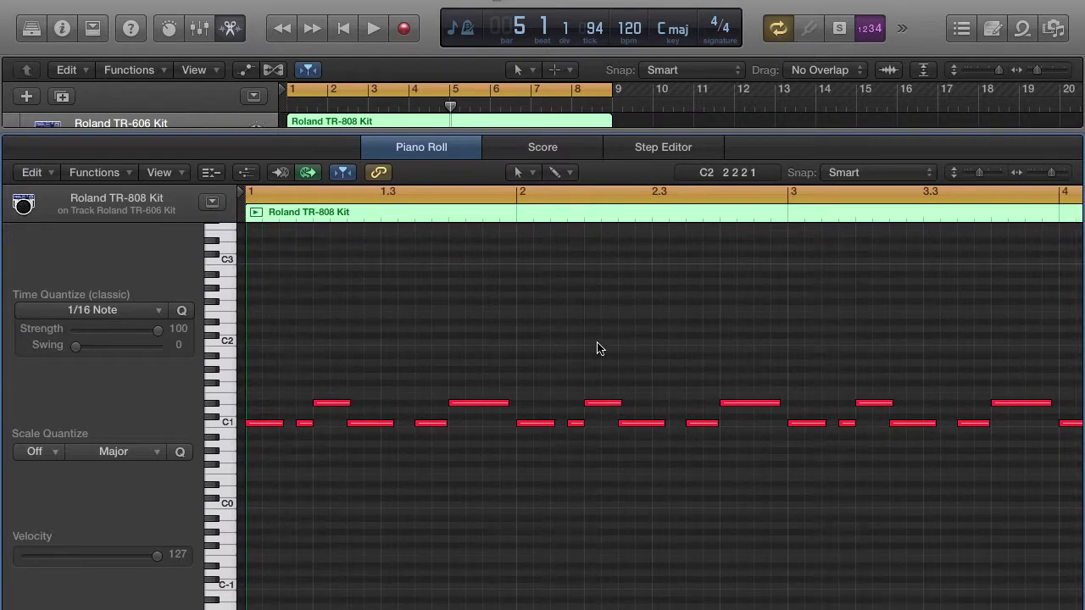
scroll(599, 347, "right", 3)
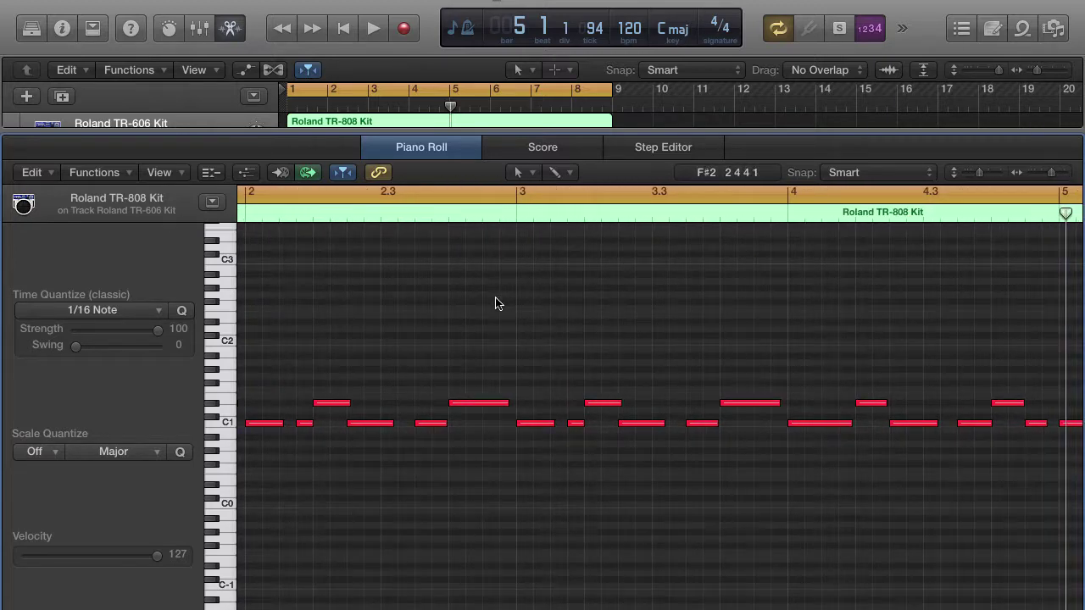
scroll(472, 322, "left", 3)
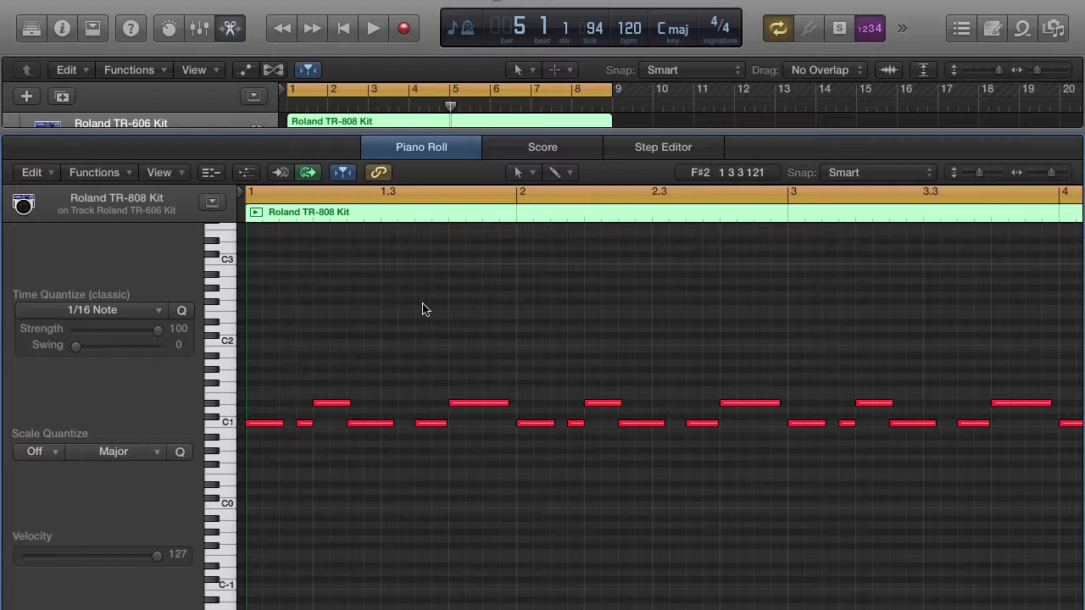
- Turn on Catch Playhead in the Piano Roll and drag the playhead back toward the region start
left_click(344, 173)
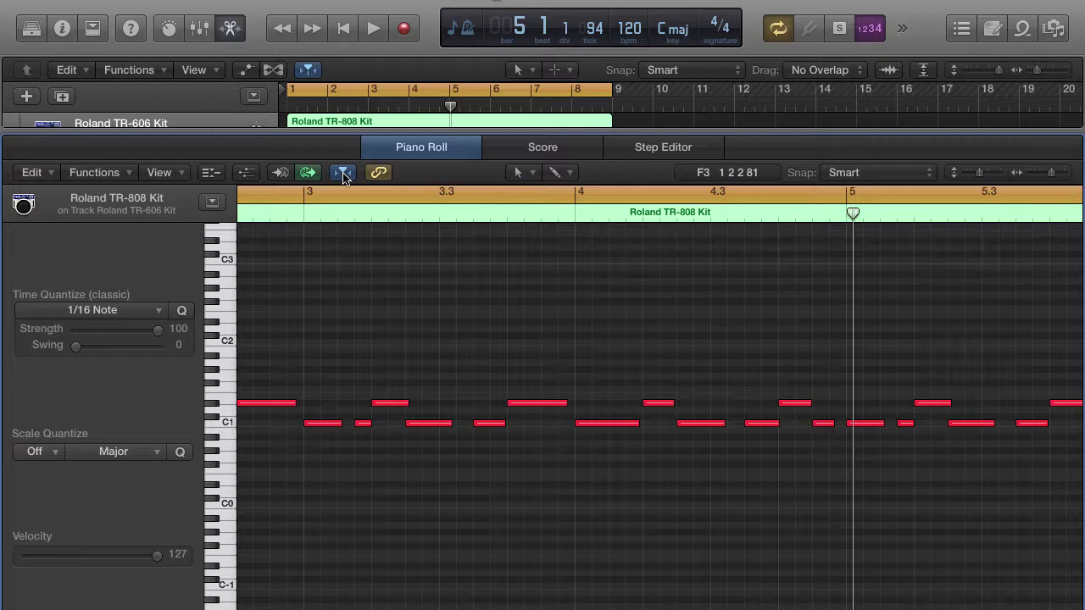
left_click_drag(853, 213, 248, 248)
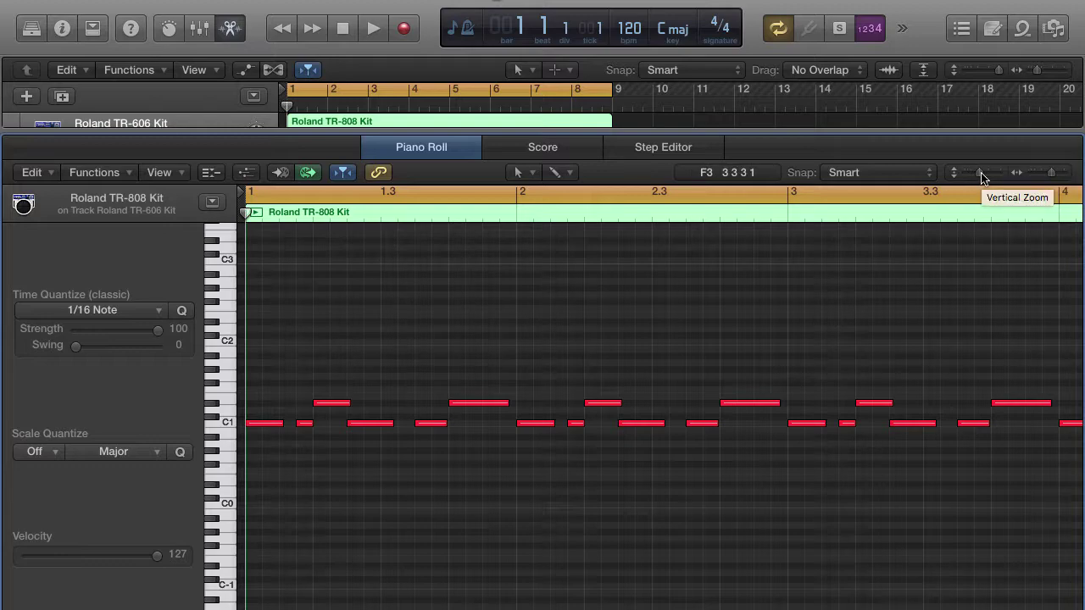
- Enlarge the note rows, scroll to the C1/C#1 notes, and zoom out to show all eight bars
mouse_move(982, 177)
left_mouse_down()
mouse_move(962, 170)
mouse_move(990, 173)
left_mouse_up()
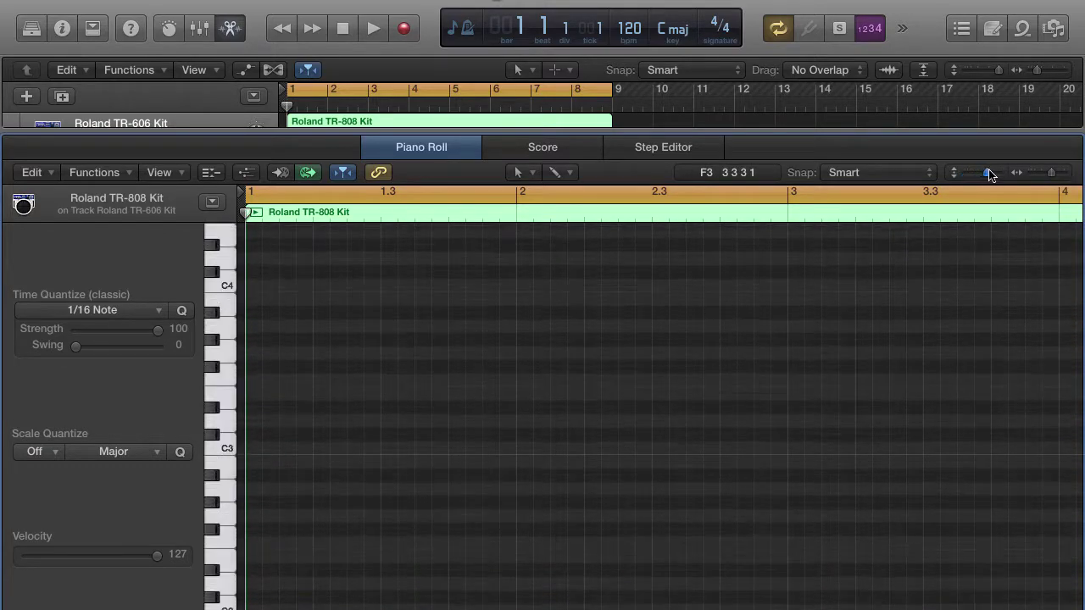
scroll(864, 356, "down", 10)
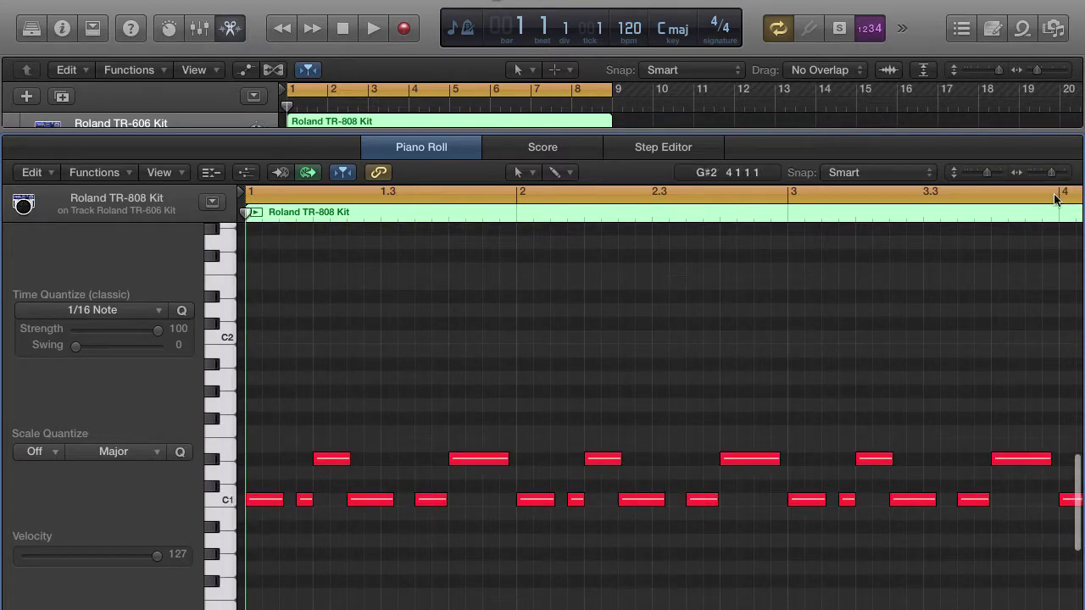
mouse_move(1051, 172)
left_mouse_down()
mouse_move(1036, 174)
mouse_move(1065, 174)
mouse_move(1052, 174)
left_mouse_up()
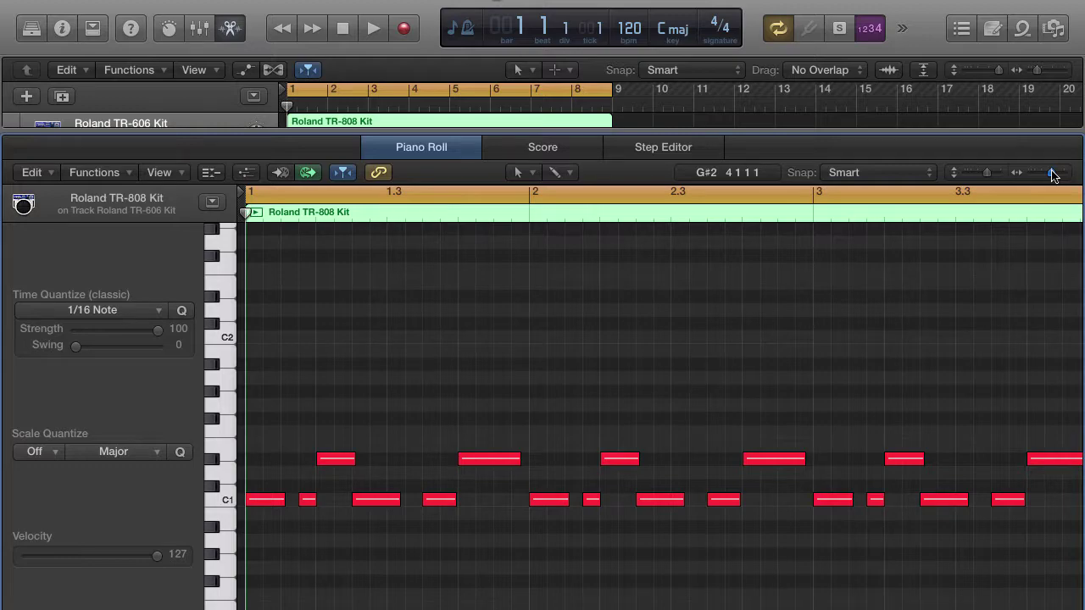
mouse_move(1053, 175)
left_mouse_down()
mouse_move(1029, 175)
mouse_move(1041, 175)
left_mouse_up()
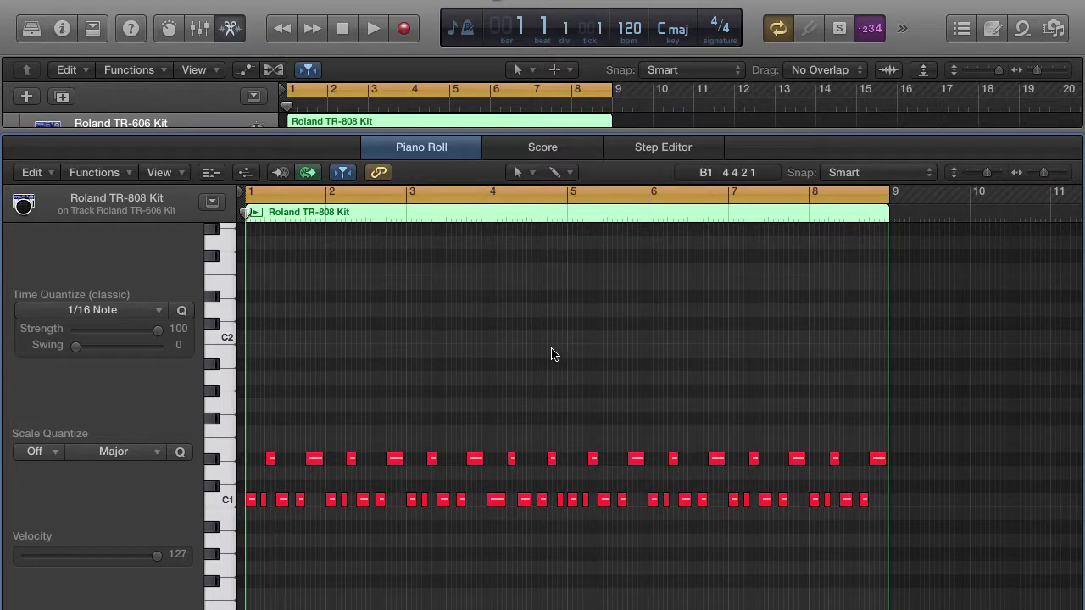
scroll(551, 354, "right", 5)
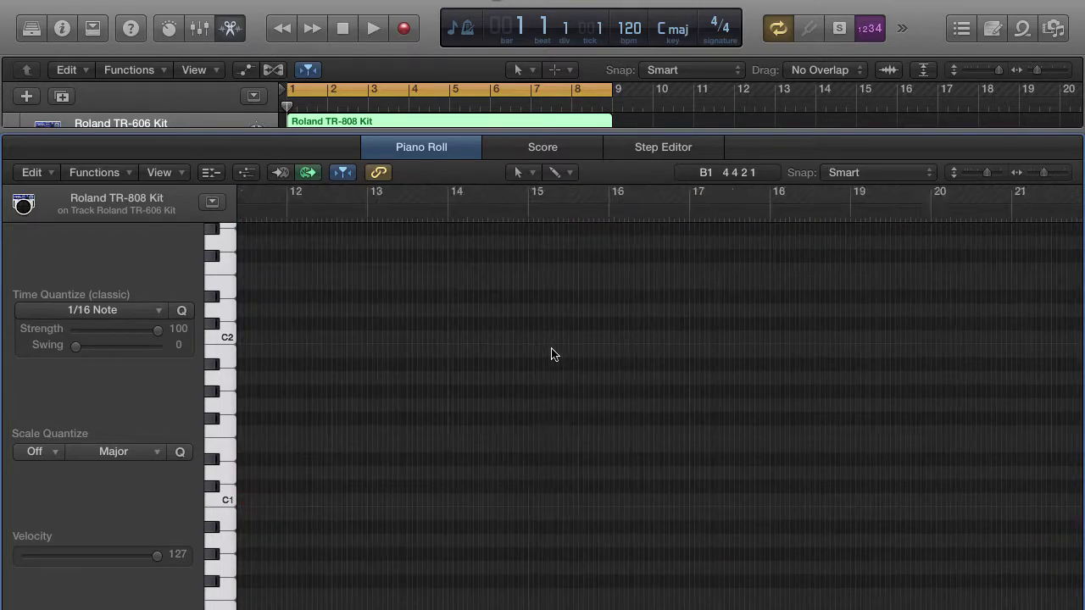
scroll(551, 354, "left", 5)
scroll(551, 354, "down", 3)
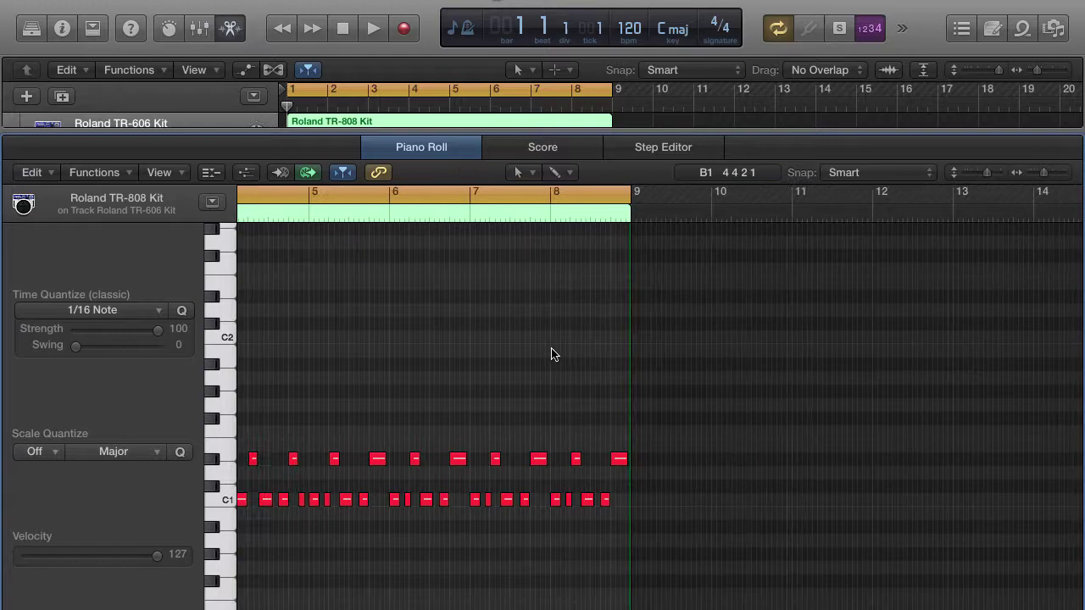
scroll(551, 354, "up", 3)
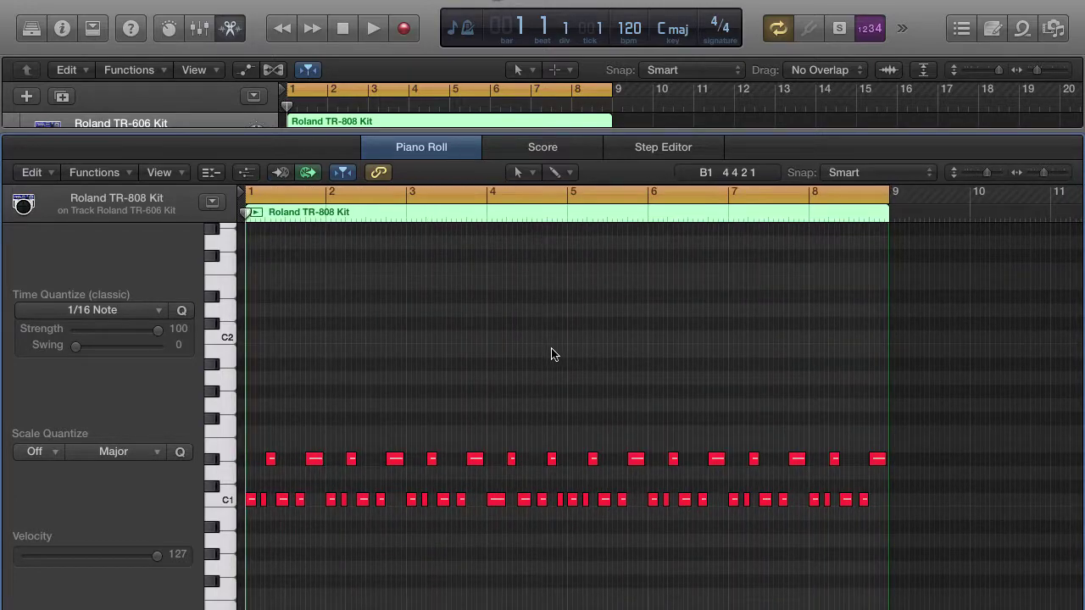
scroll(551, 354, "right", 10)
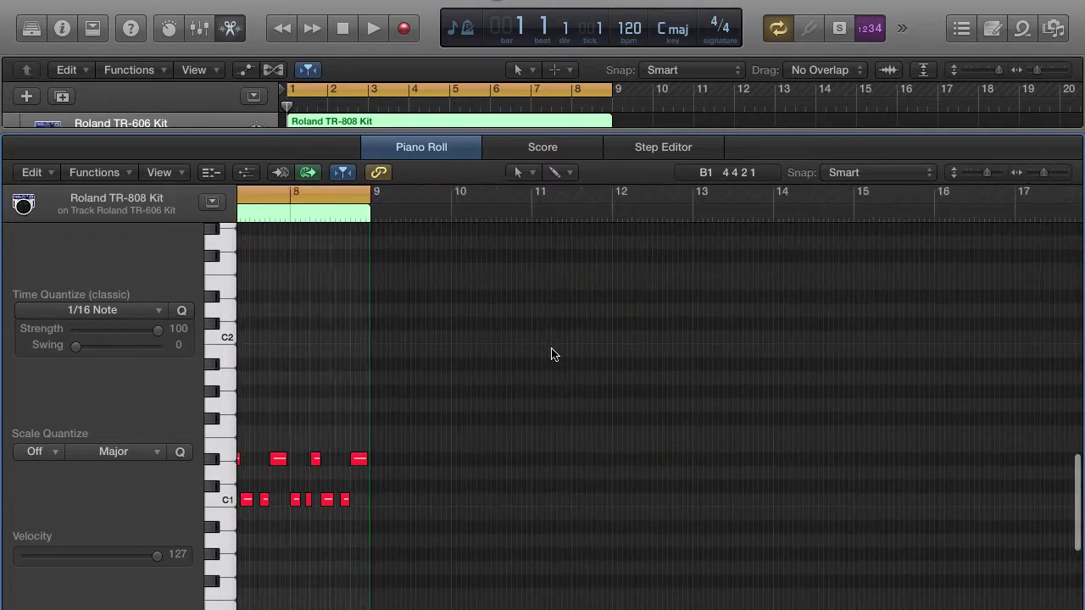
scroll(551, 354, "left", 10)
scroll(551, 355, "right", 15)
scroll(552, 355, "left", 15)
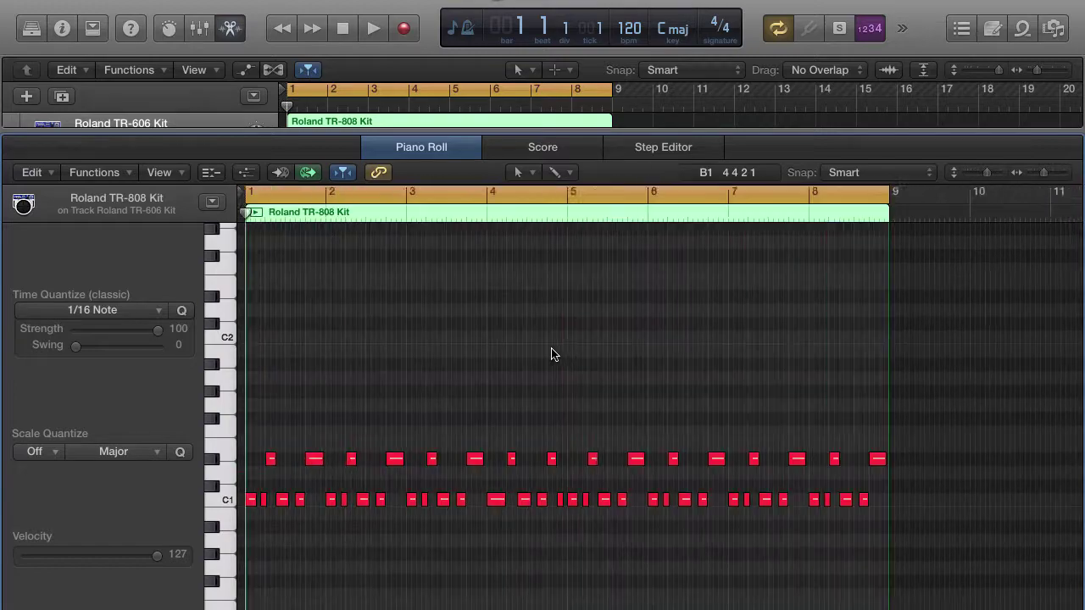
scroll(551, 354, "down", 3)
scroll(552, 354, "up", 3)
- Nudge a D#1 note and a C1 note slightly later in bar 1, then preview playback
left_click_drag(315, 458, 323, 459)
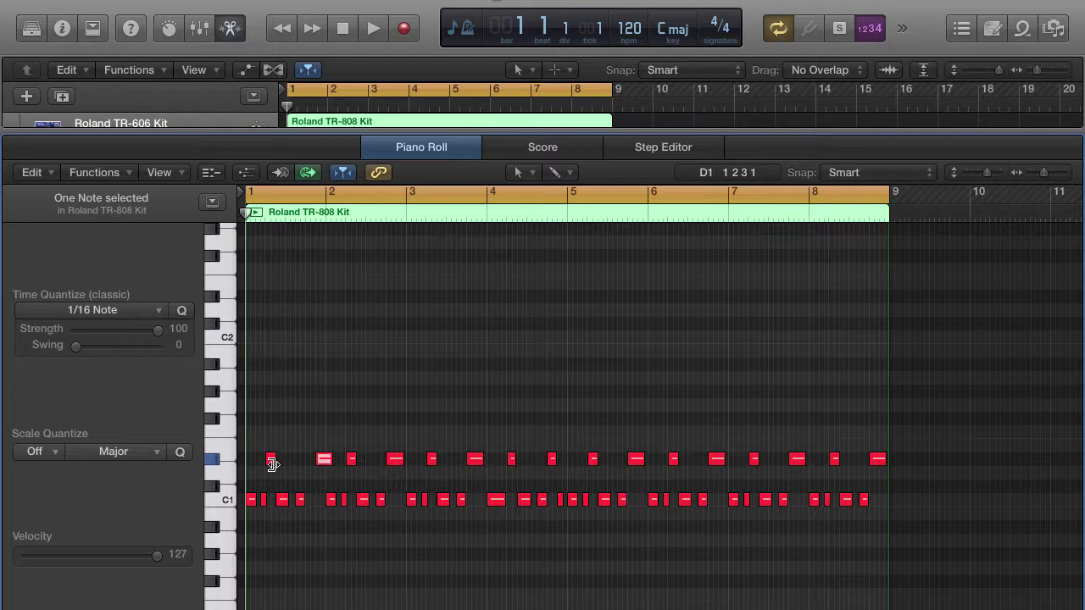
left_click(283, 500)
left_click_drag(283, 500, 294, 500)
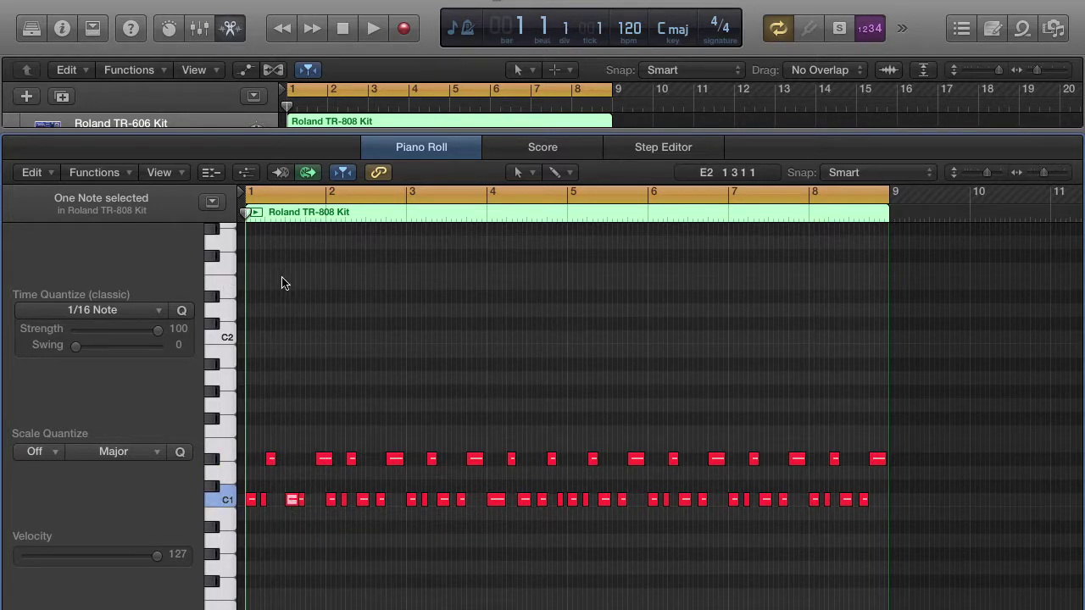
key("space")
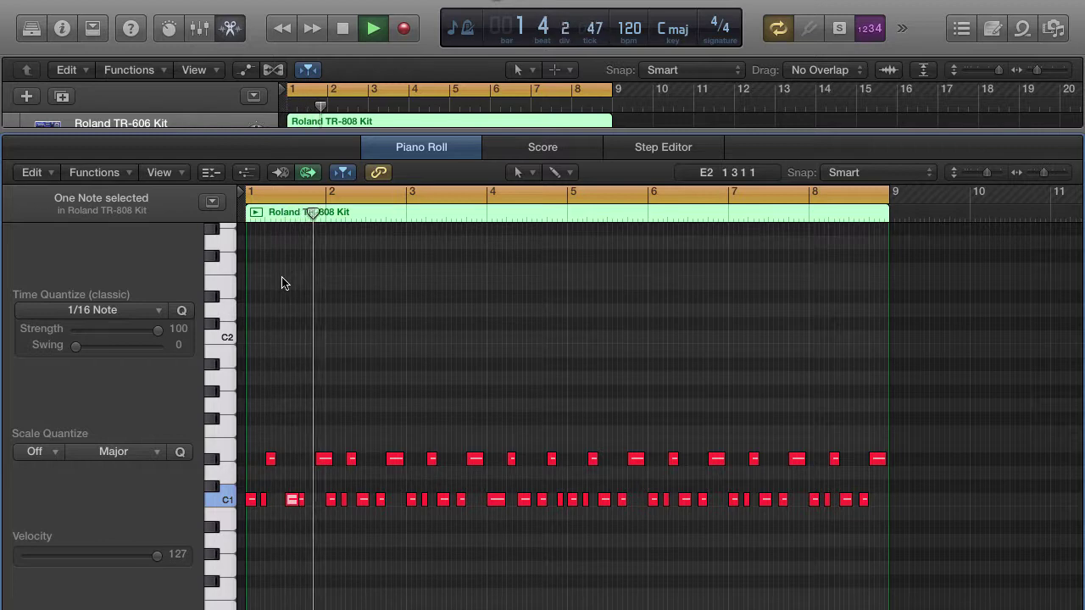
key("space")
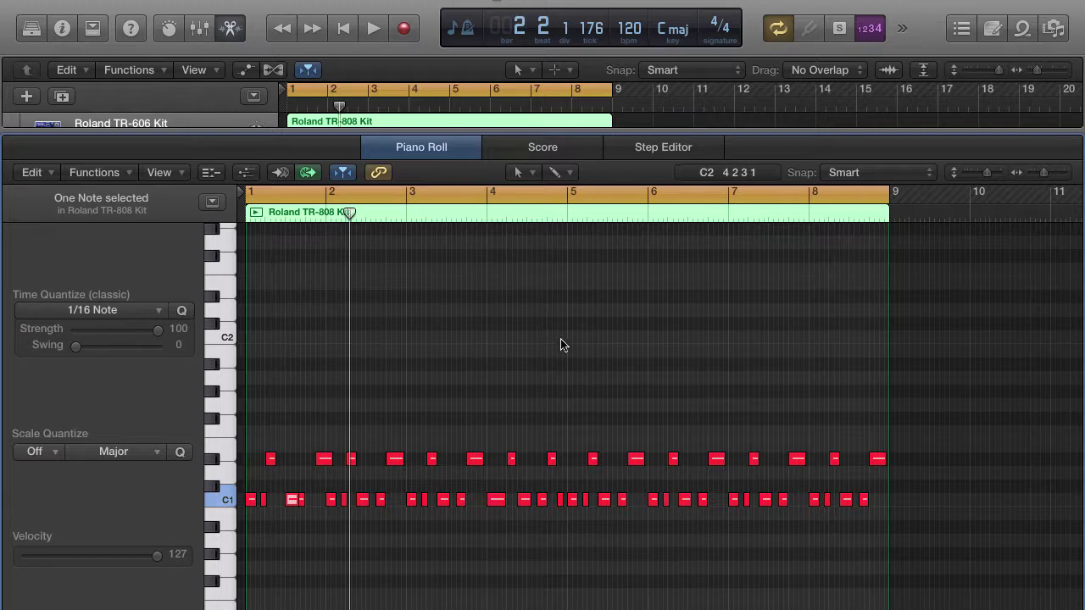
- Marquee-select all 48 drum notes in both rows
left_click_drag(959, 413, 715, 437)
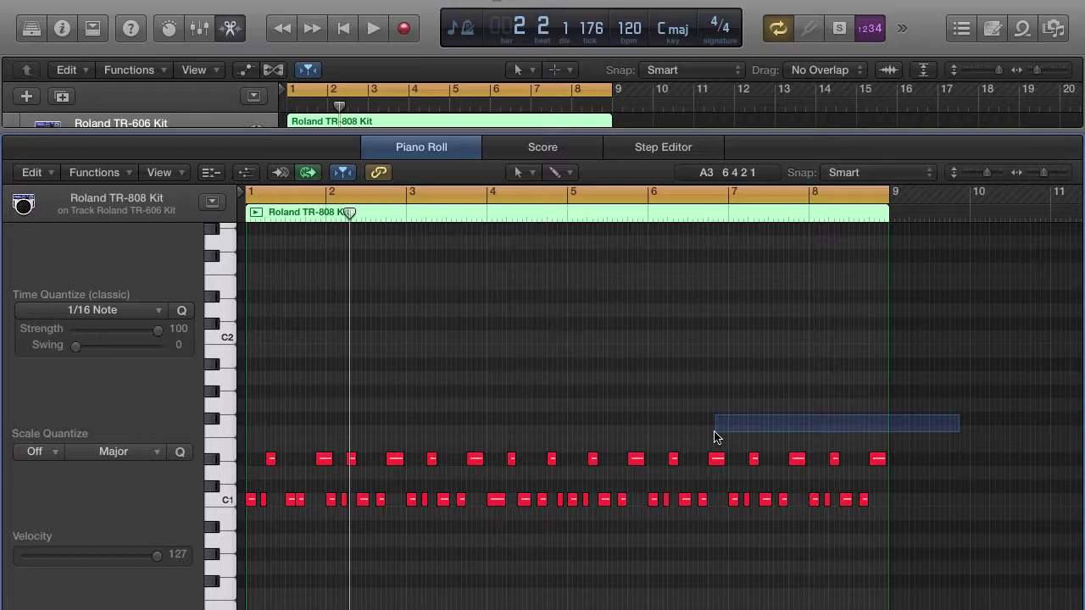
left_click_drag(715, 438, 197, 517)
left_click_drag(937, 404, 174, 554)
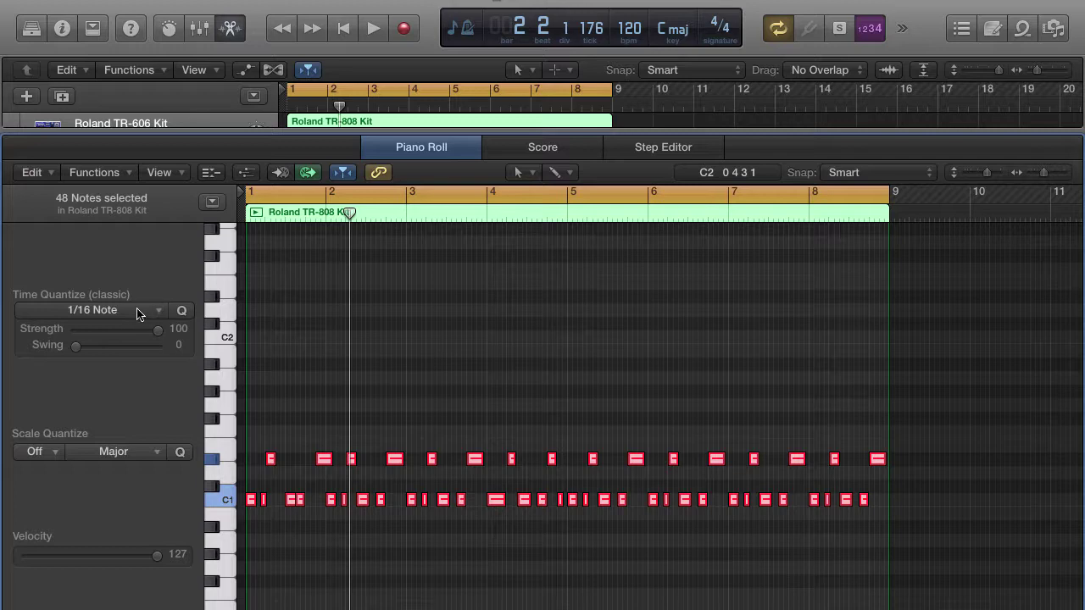
- Quantize all notes to 1/8 Note, then 1/4 Note, and move one D#1 note back to bar 1, beat 4
left_click(113, 313)
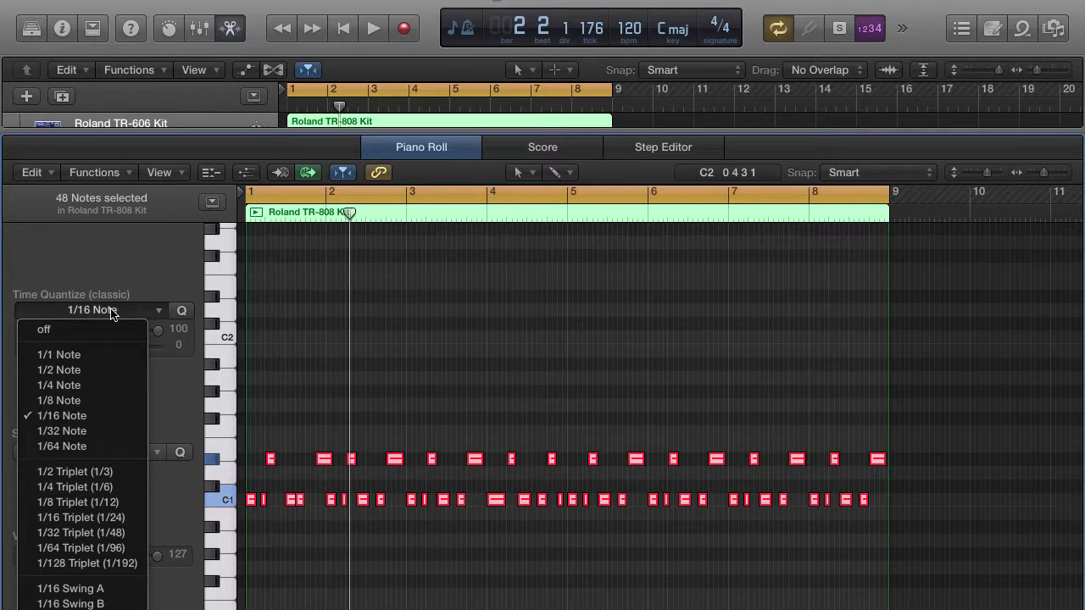
left_click(62, 402)
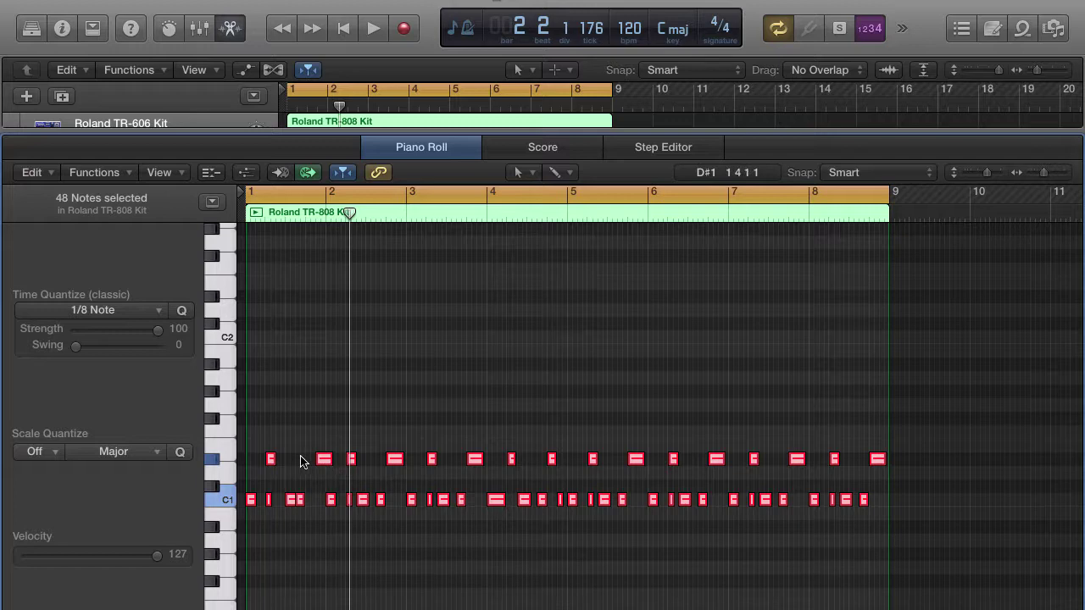
left_click(120, 311)
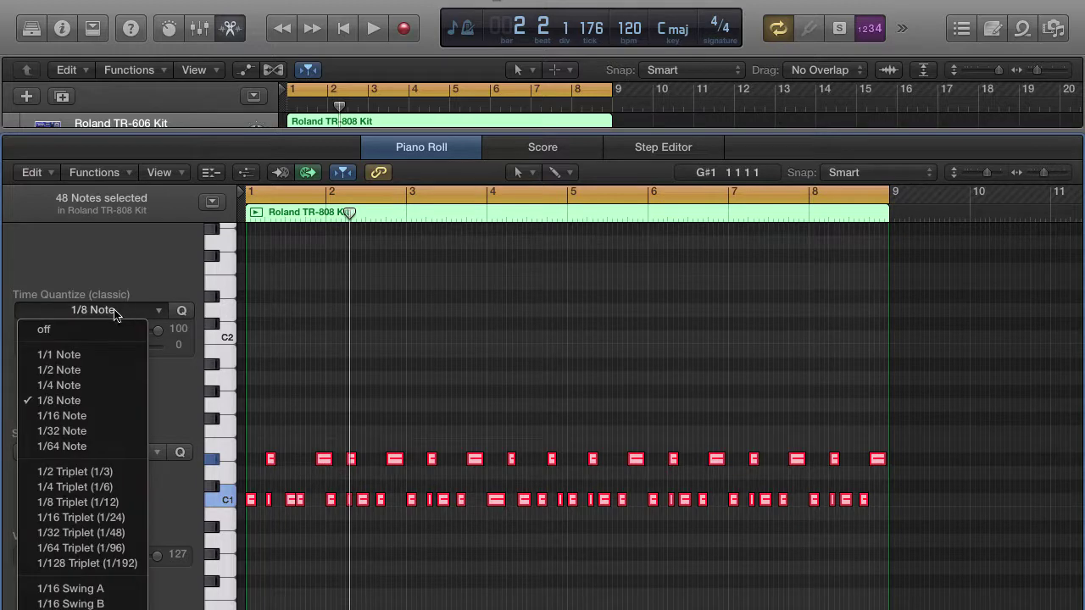
left_click(82, 387)
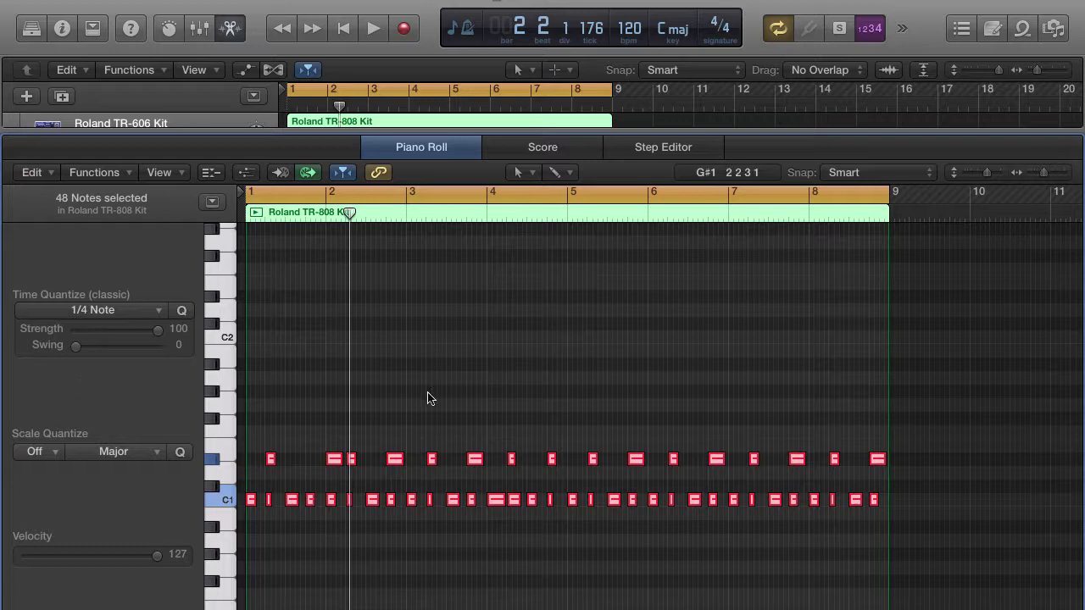
left_click(469, 398)
left_click_drag(332, 459, 315, 458)
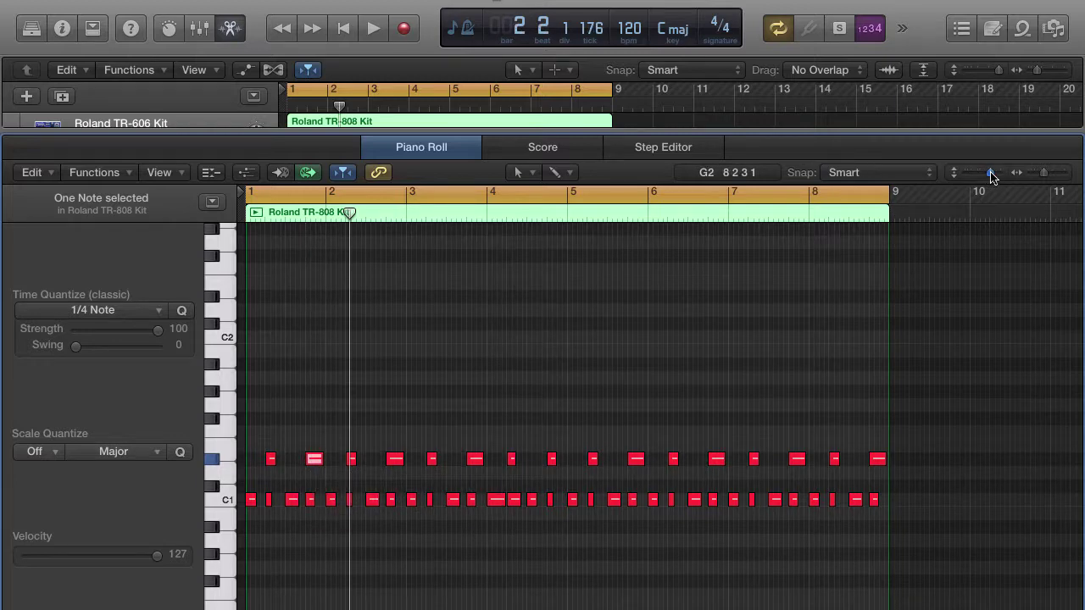
- Zoom in on the first bars of the region and play them back from early in bar 1
left_click_drag(989, 174, 1051, 175)
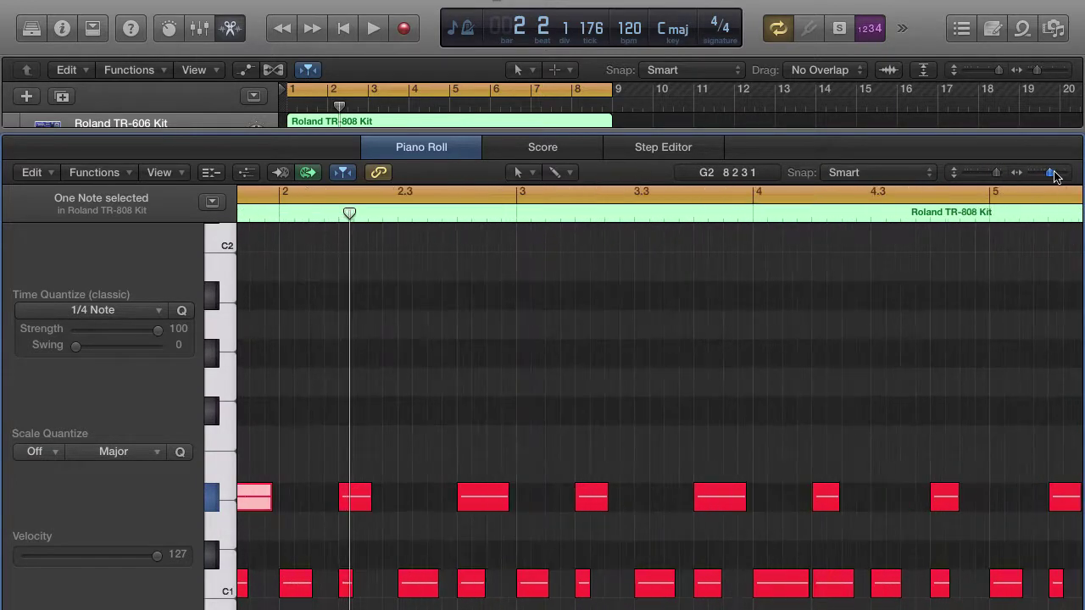
scroll(536, 317, "left", 8)
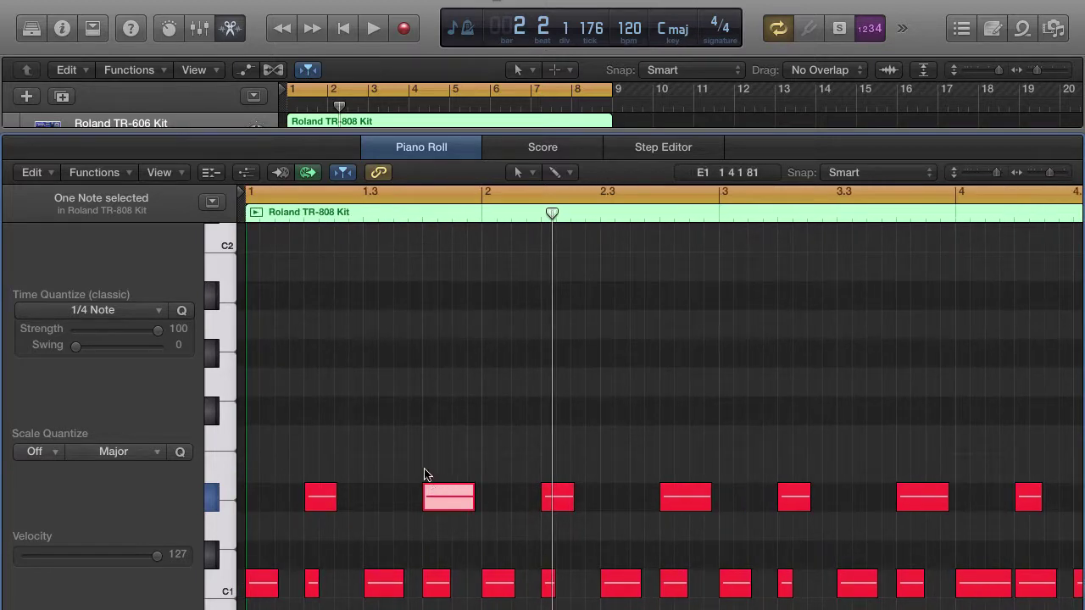
left_click(273, 212)
key("space")
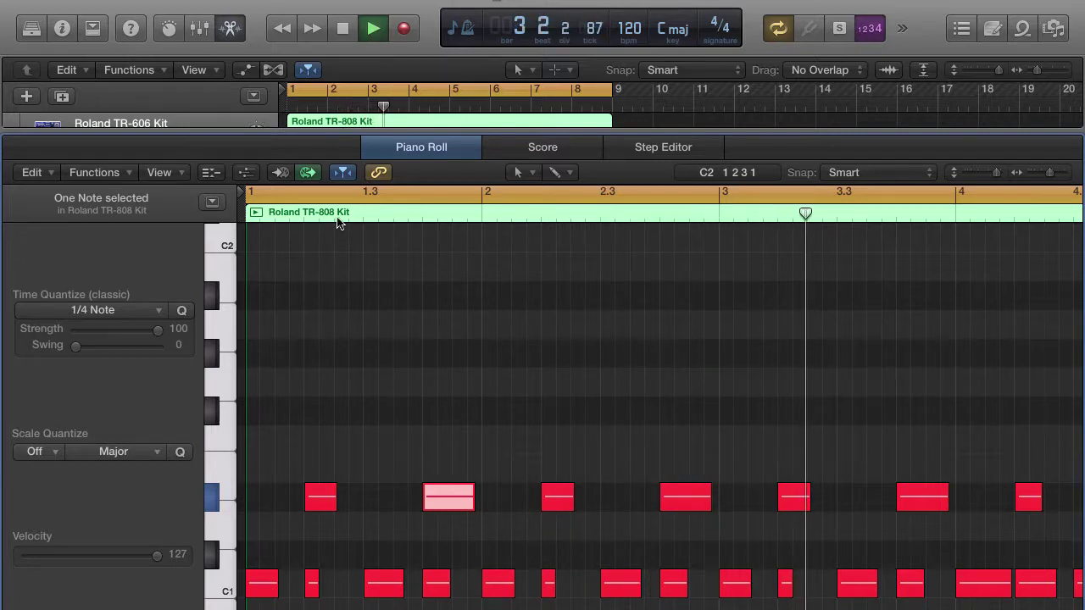
key("space")
left_click(395, 300)
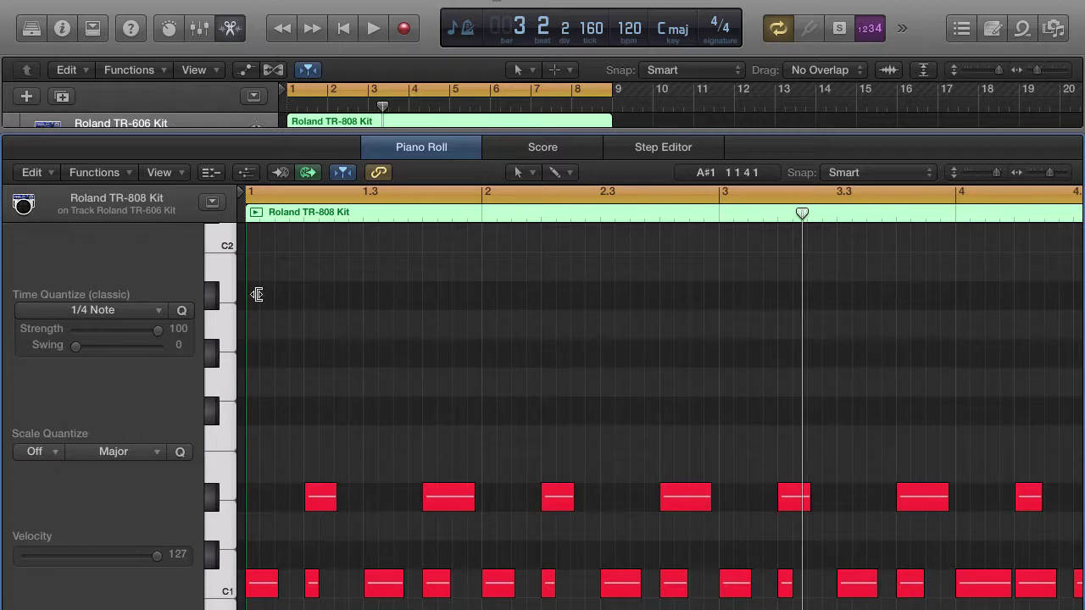
left_click(129, 310)
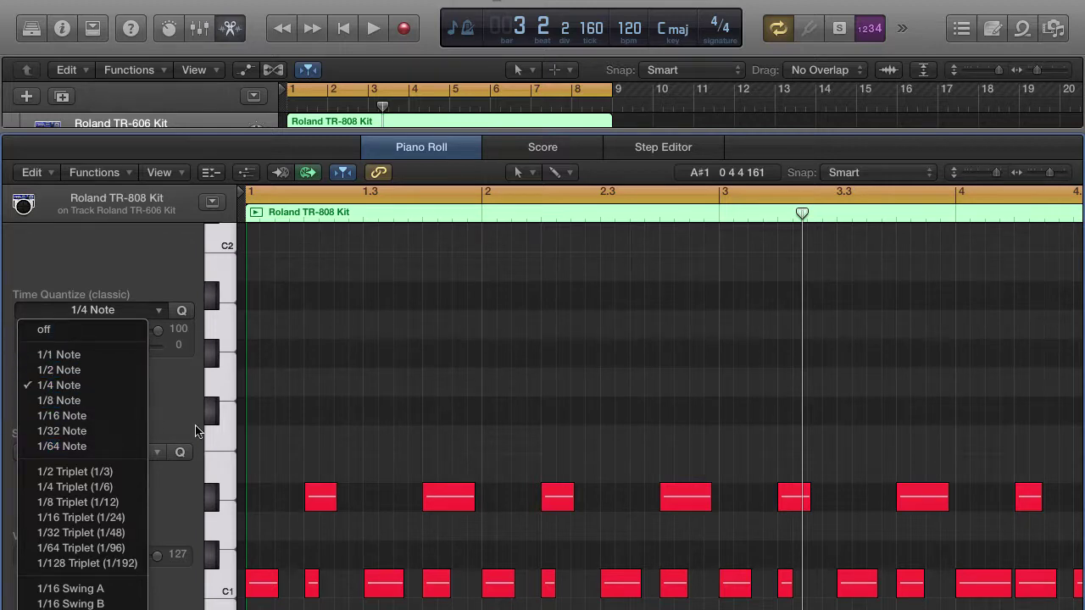
- Select all 48 notes, quantize them to 1/16 Note, deselect, and play the new groove
left_click(356, 394)
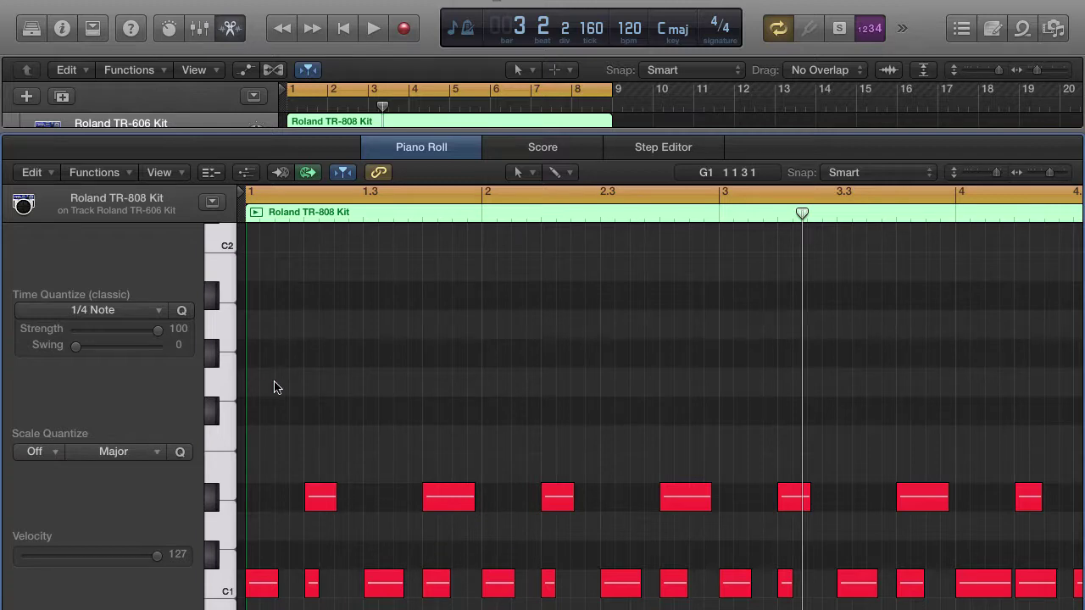
key("super+a")
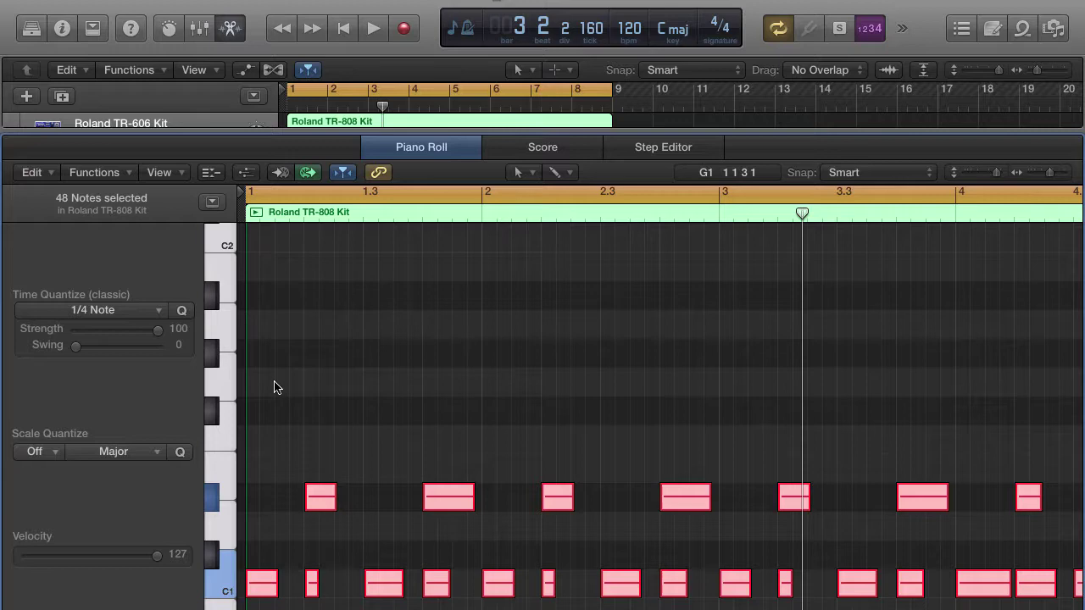
left_click(274, 387)
key("super+a")
left_click(165, 312)
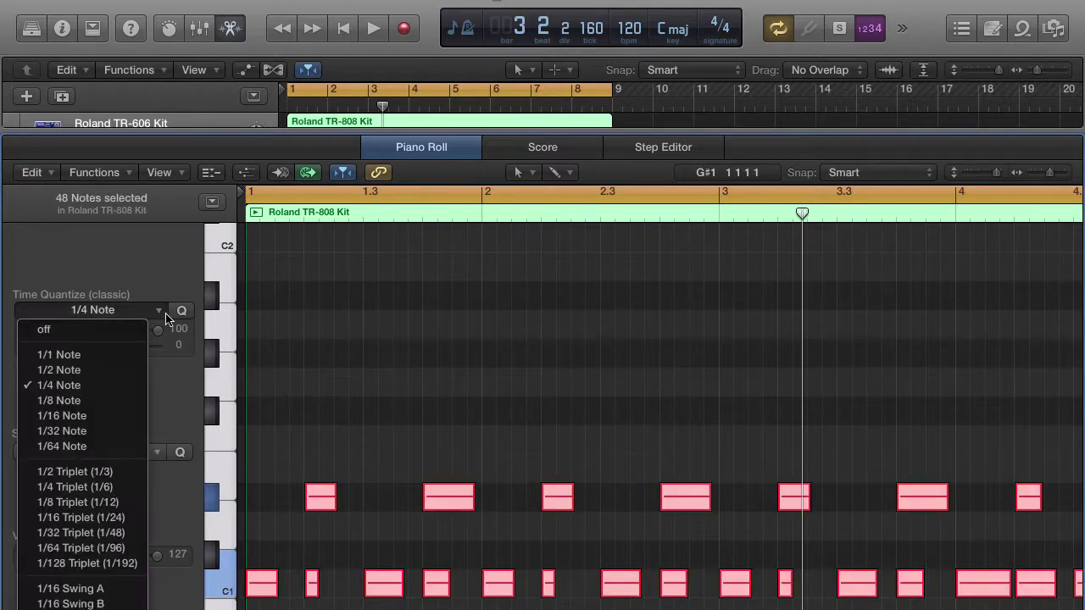
left_click(96, 416)
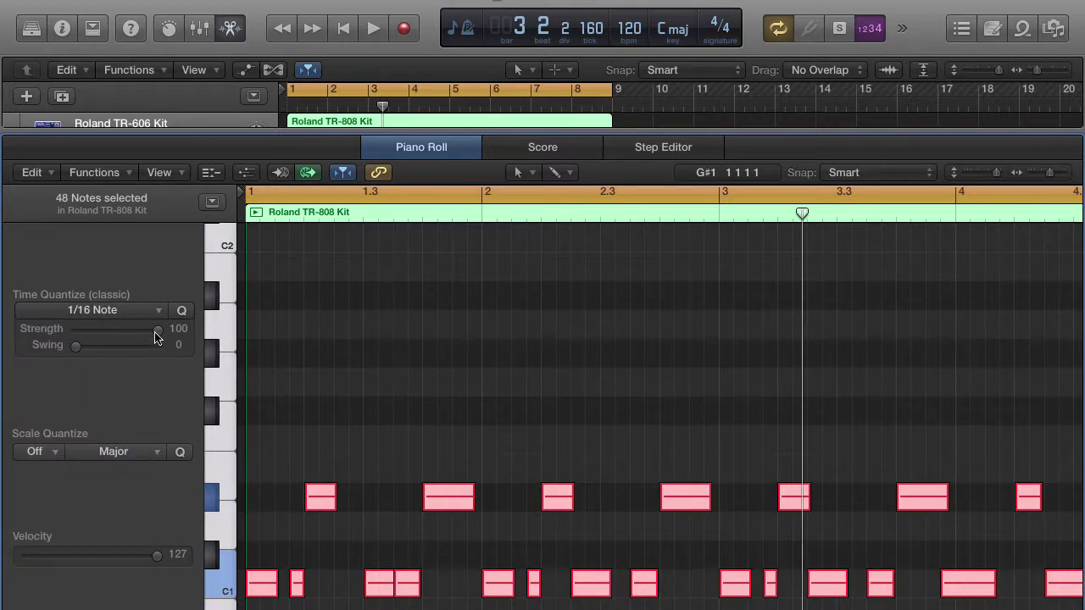
left_click(354, 374)
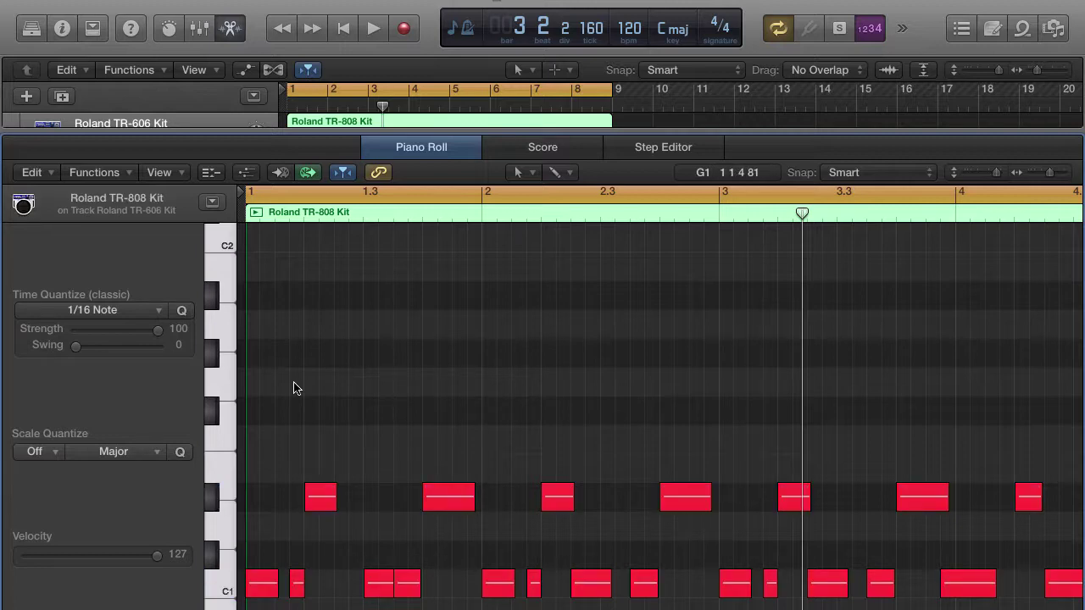
key("space")
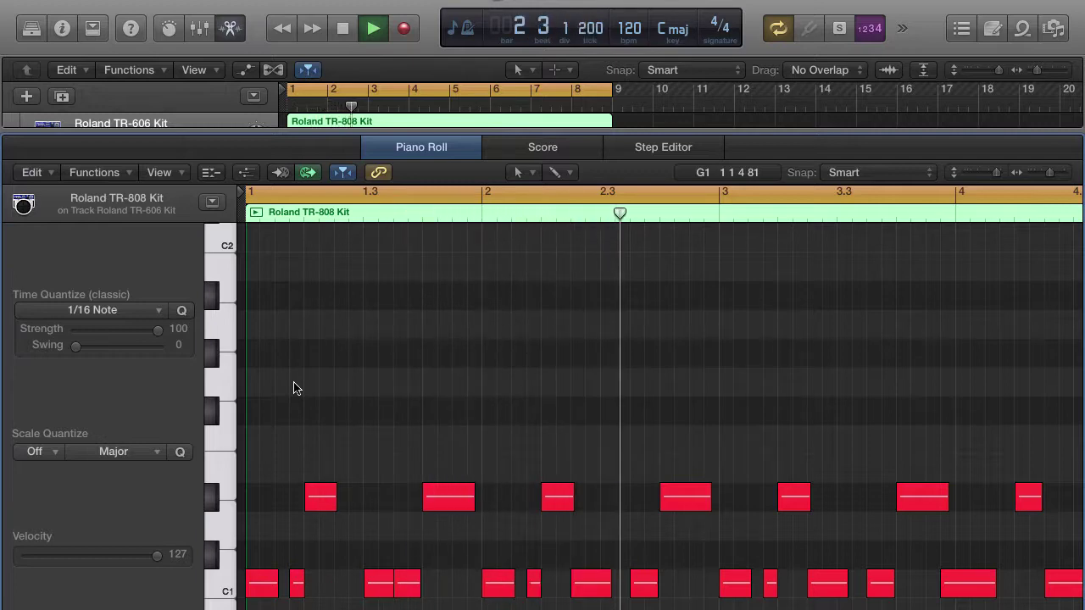
- Move the C1 note near beat 1.3.3 one sixteenth later and listen to the change
key("space")
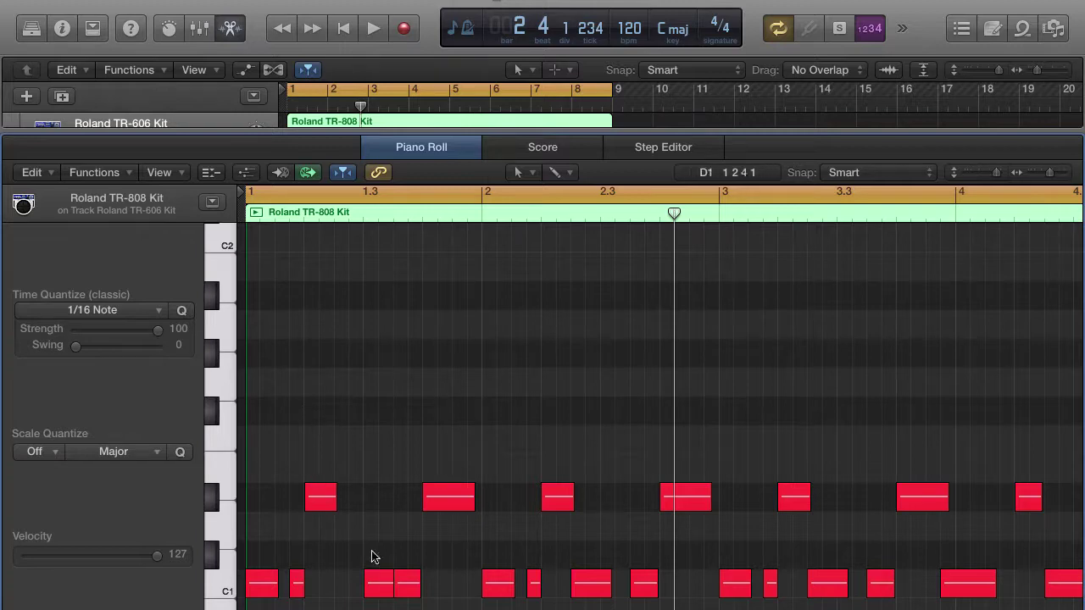
left_click(404, 585)
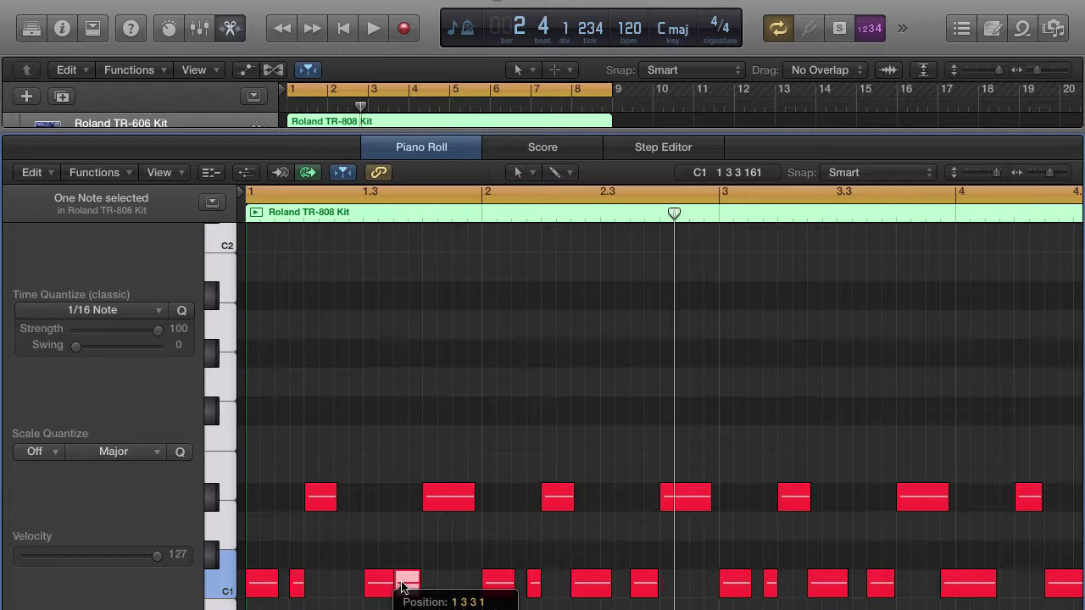
left_click_drag(404, 585, 418, 580)
key("space")
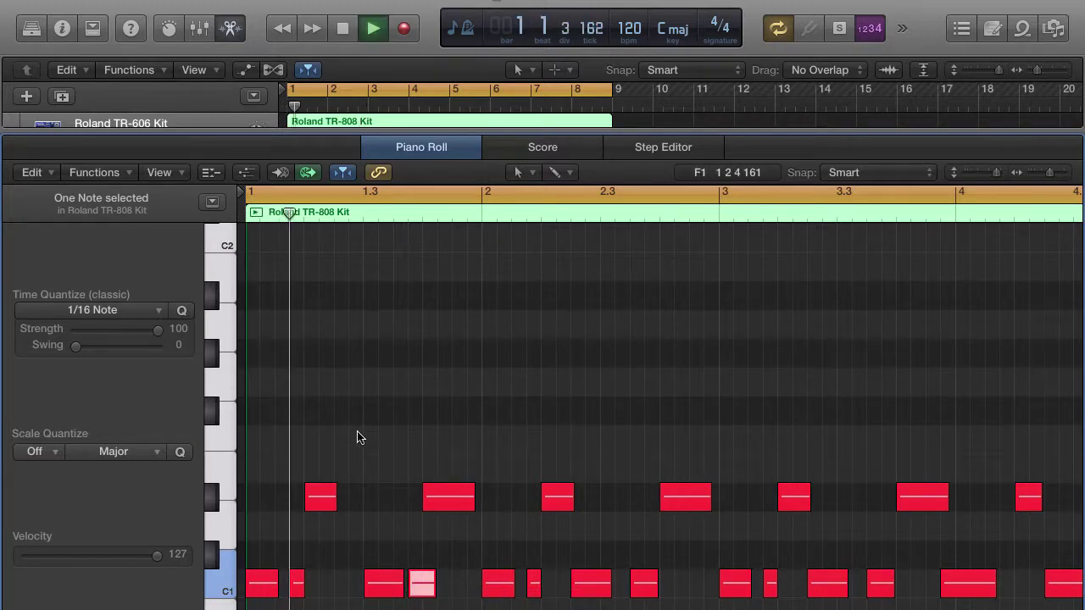
key("space")
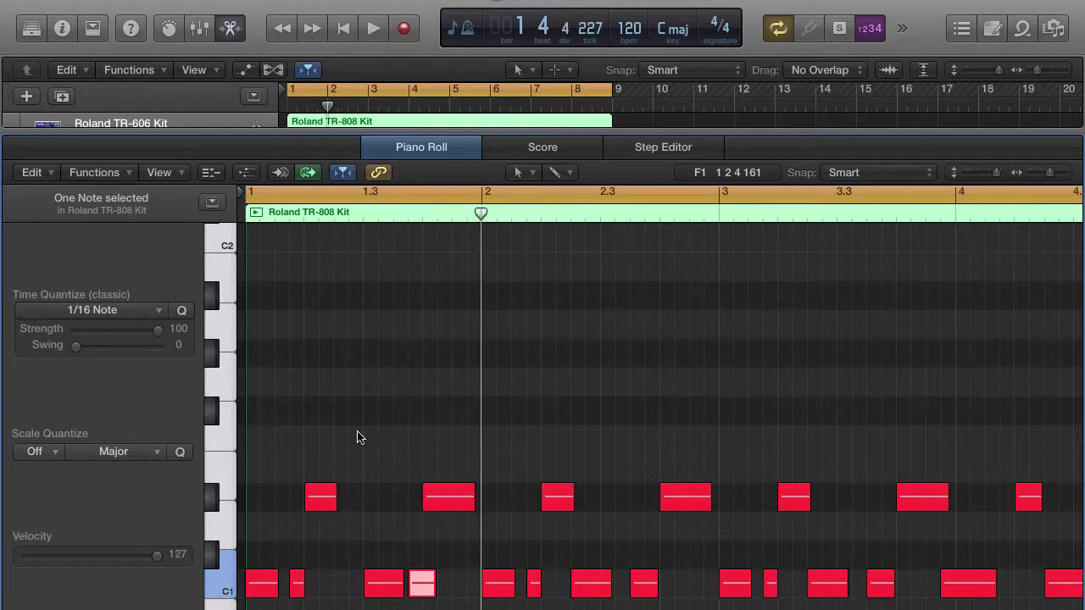
- Shift the preceding C1 note earlier and replay the pattern
left_click_drag(382, 584, 353, 586)
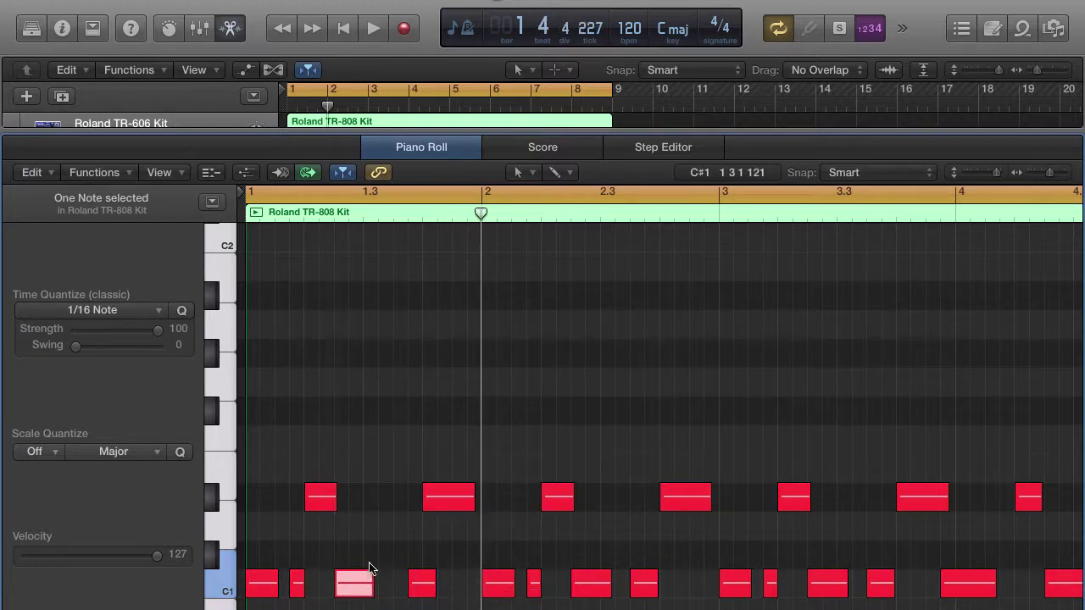
key("space")
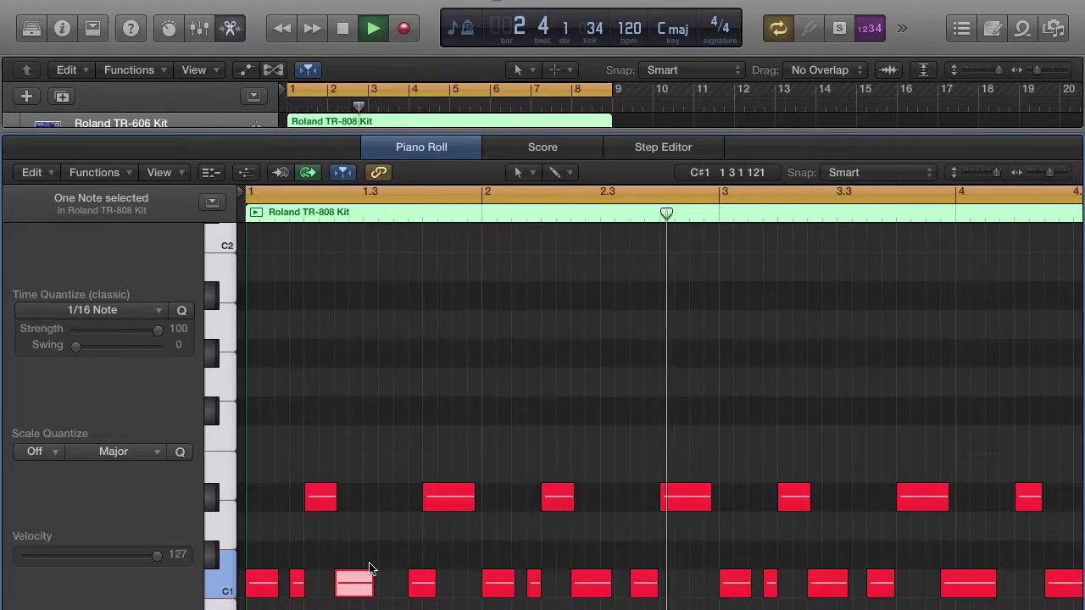
key("space")
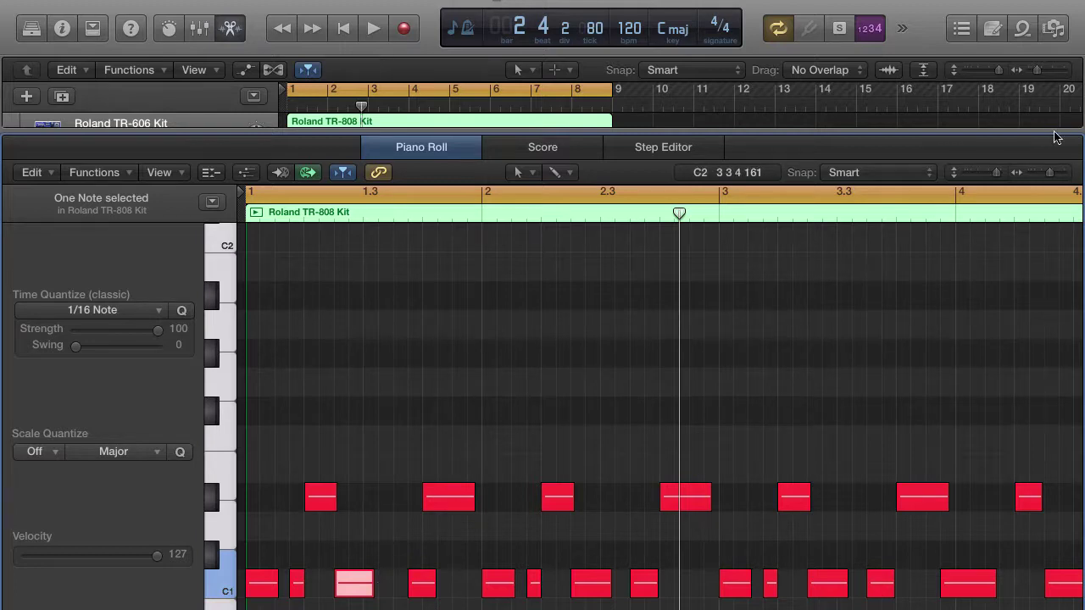
- Zoom in horizontally and shorten the C1 note at the start of bar 2
left_click_drag(1049, 172, 1056, 172)
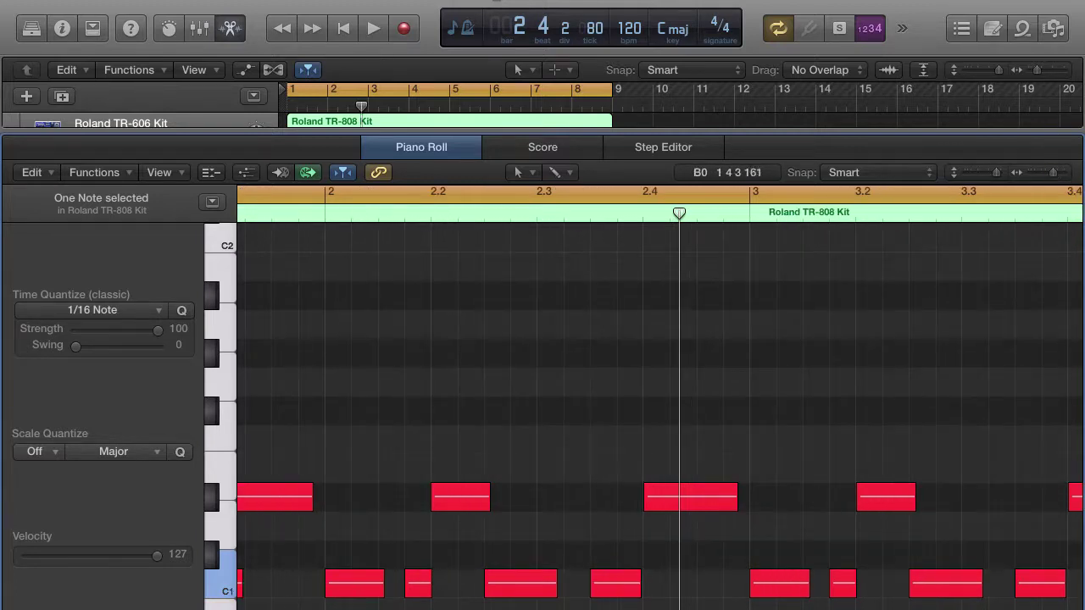
left_click(370, 591)
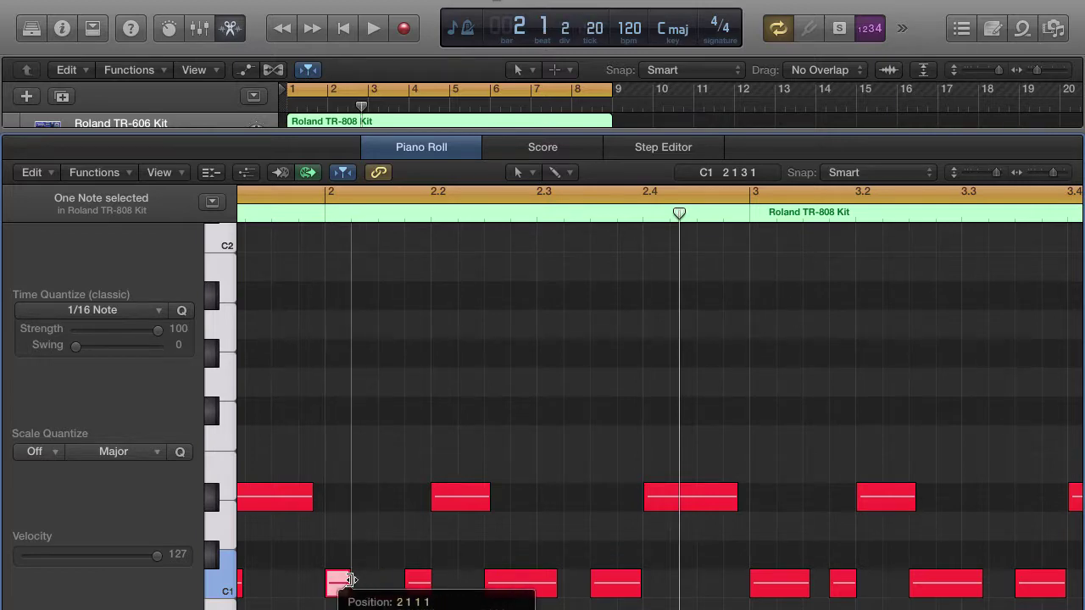
mouse_move(381, 582)
left_mouse_down()
mouse_move(327, 582)
mouse_move(373, 581)
left_mouse_up()
left_click(351, 537)
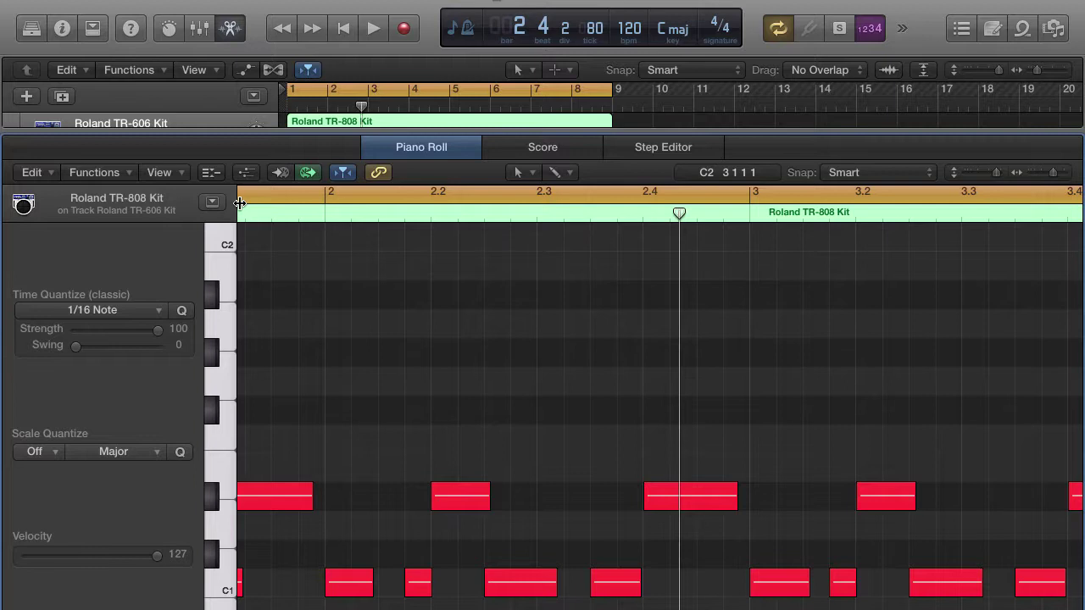
- Return the playhead to the beginning and play the pattern to hear the shortened note
key("Return")
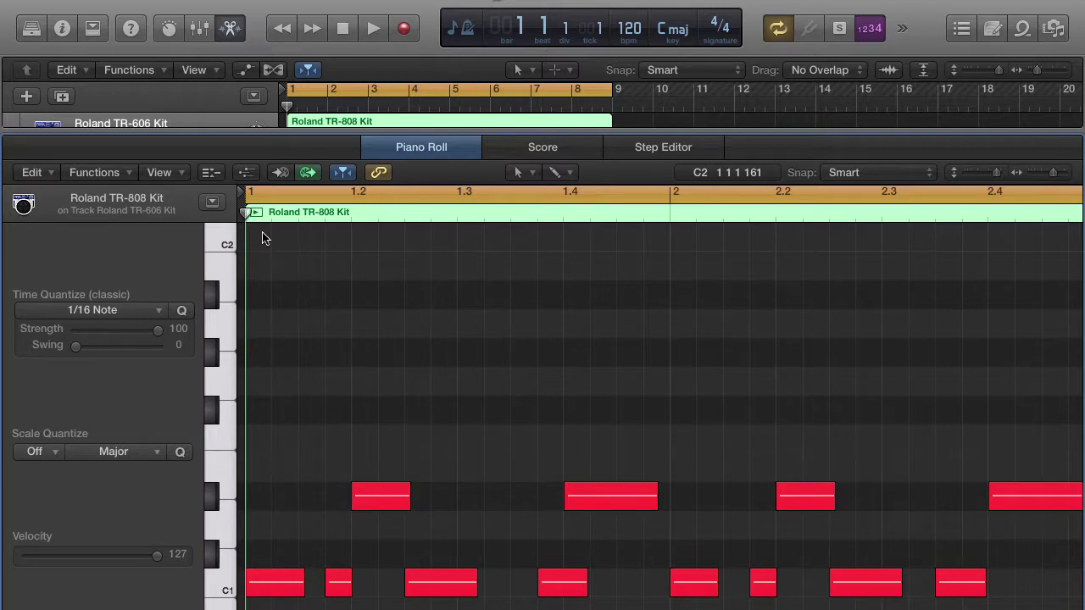
key("space")
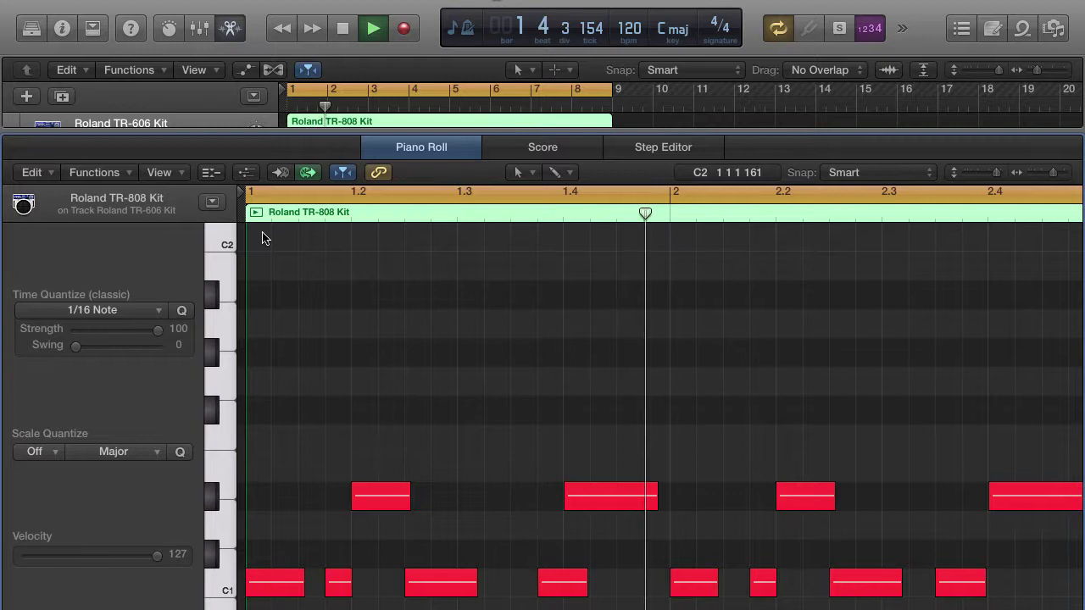
key("space")
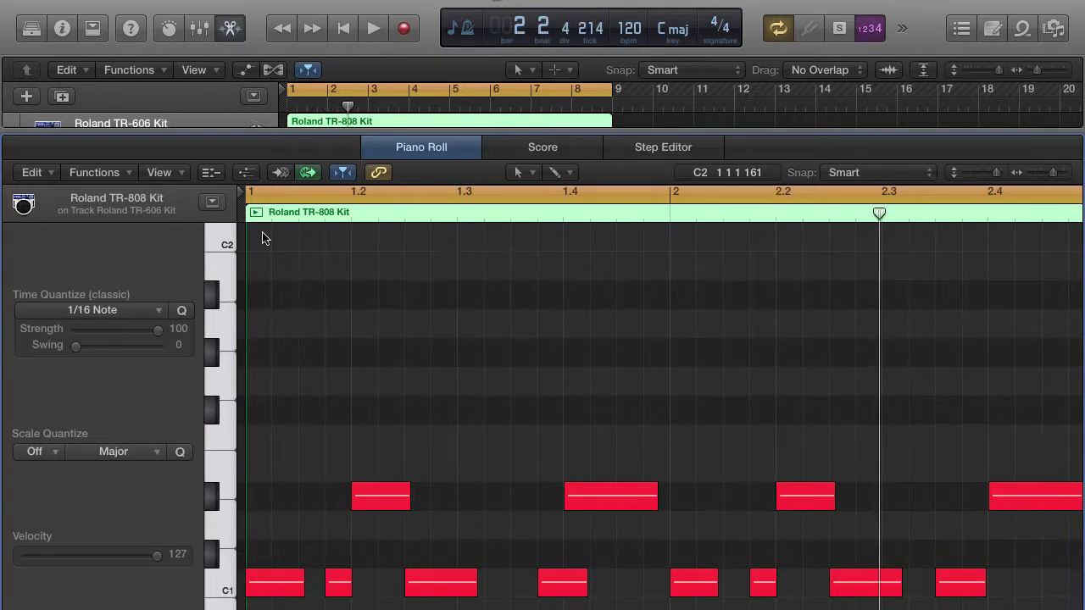
- Pencil a D#1 note at position 1 3 1 1 in the TR-808 Kit pattern
left_click(466, 502)
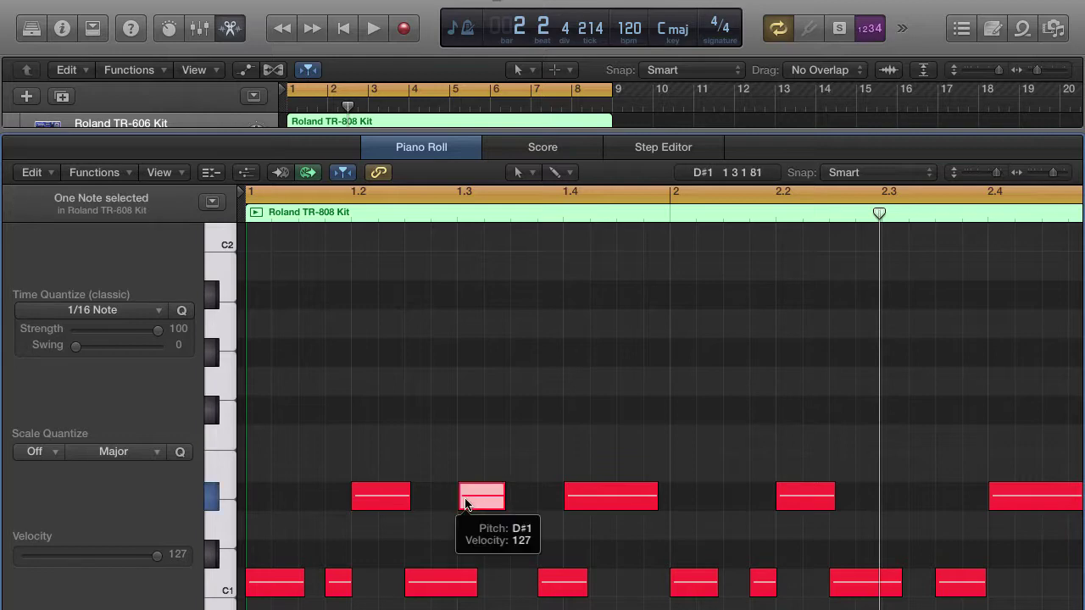
mouse_move(482, 489)
left_mouse_down()
mouse_move(480, 340)
mouse_move(484, 492)
left_mouse_up()
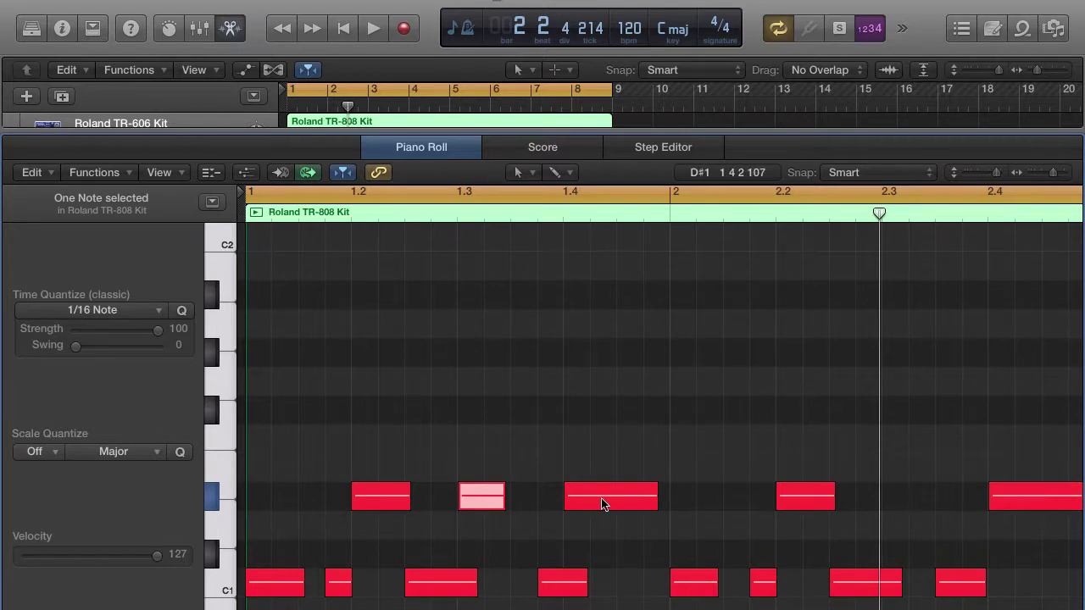
- Pencil a D1 note at bar 2, move it back to beat 1.4, then delete it
mouse_move(603, 505)
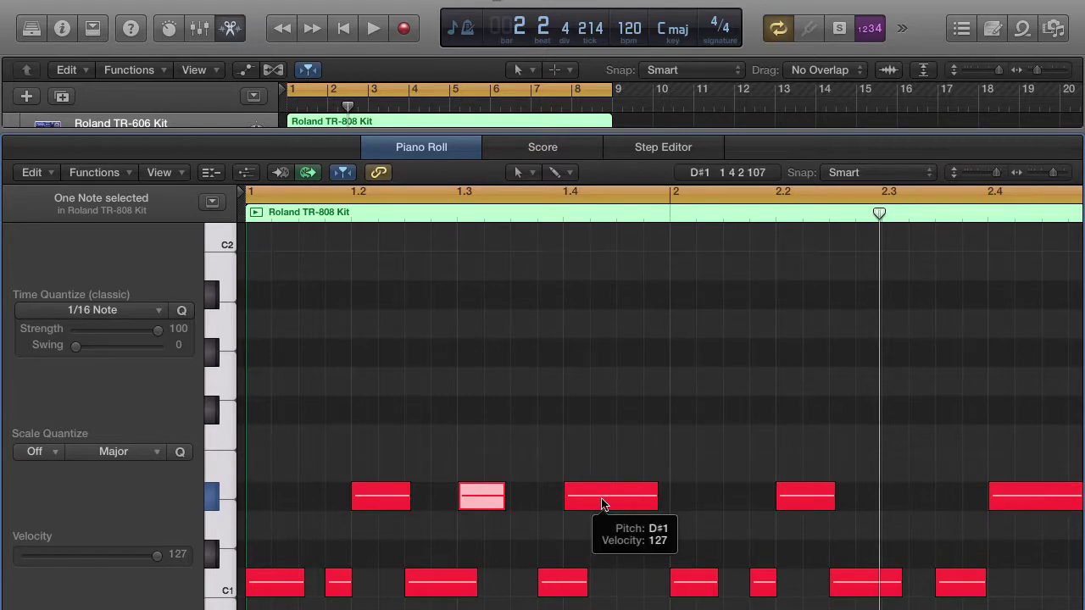
left_click(603, 505)
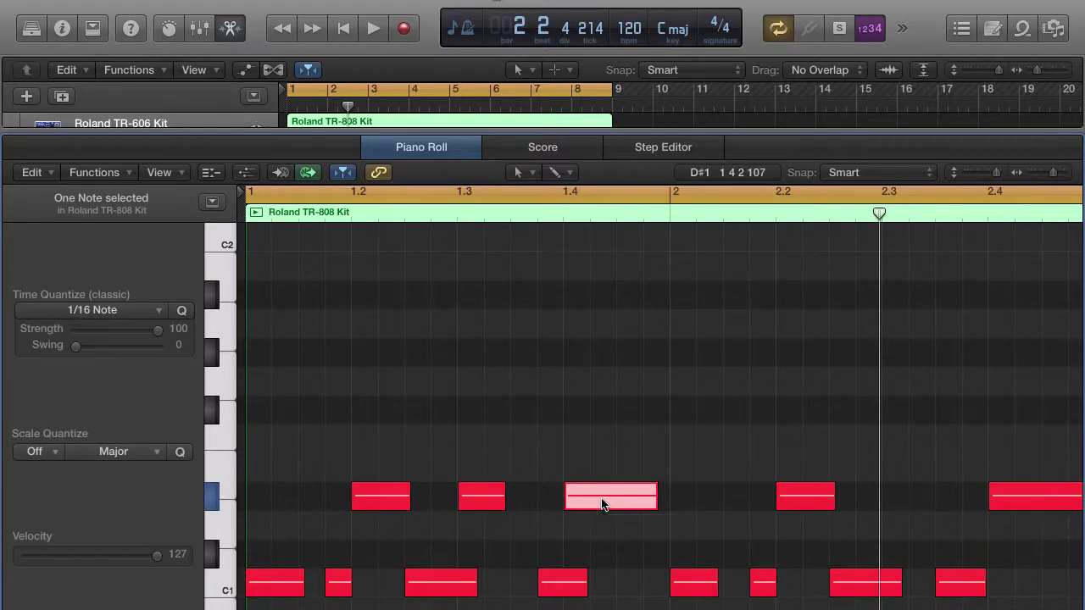
left_click(681, 534)
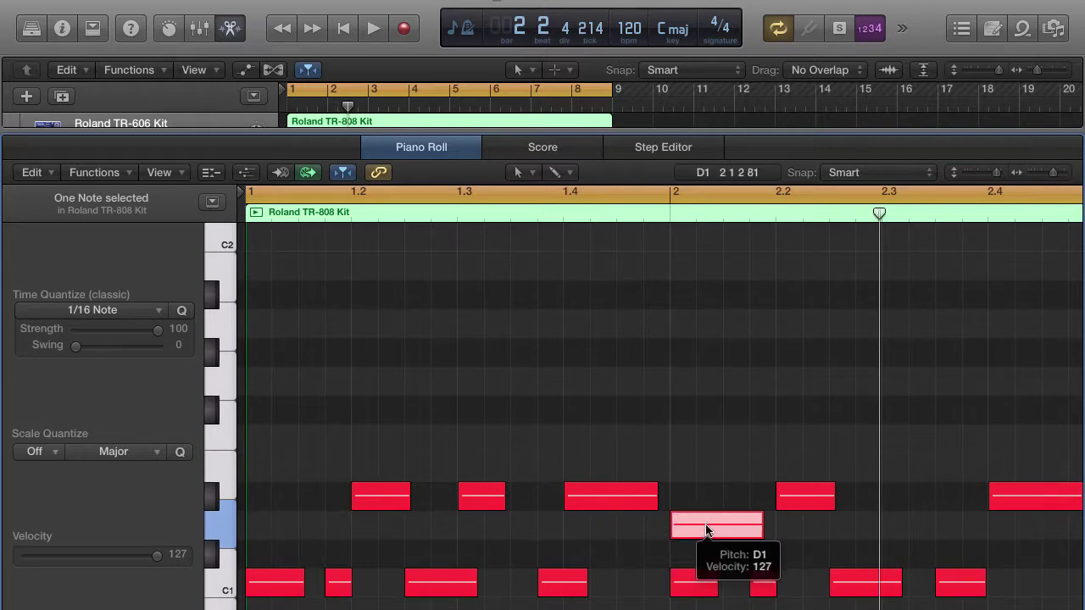
left_click_drag(707, 530, 599, 529)
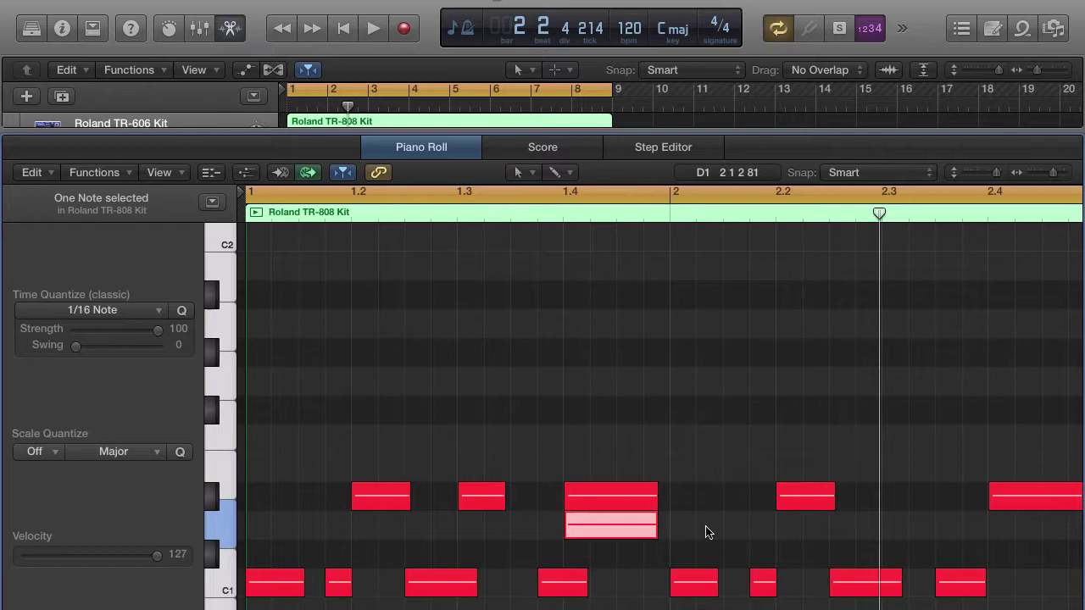
left_click(706, 532)
left_click(610, 528)
key("Delete")
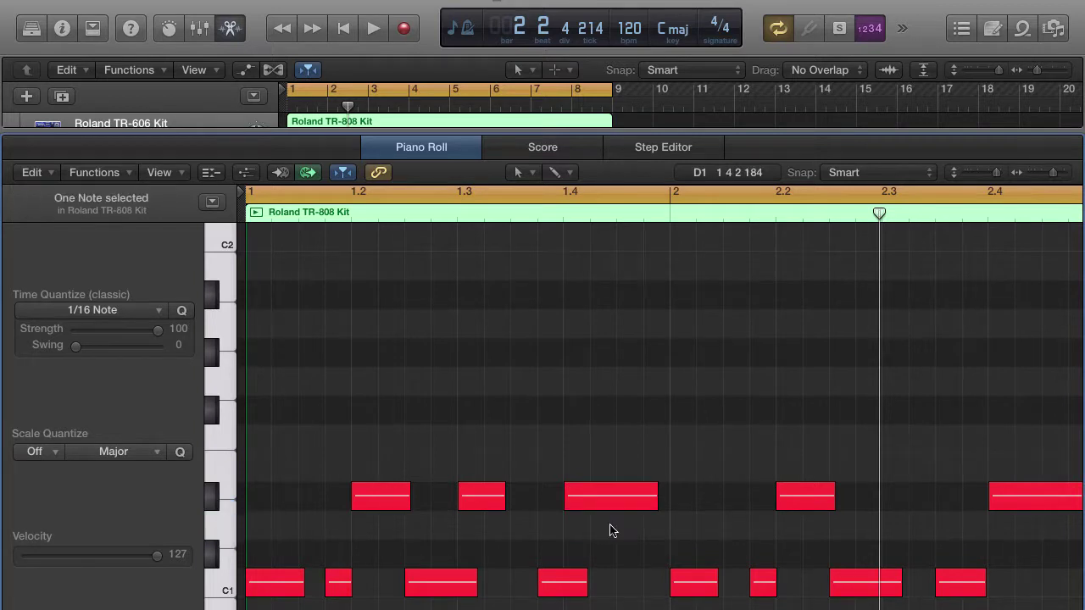
- Pencil a new C1 kick note at position 1 4 3 1, just before bar 2
left_click(765, 591)
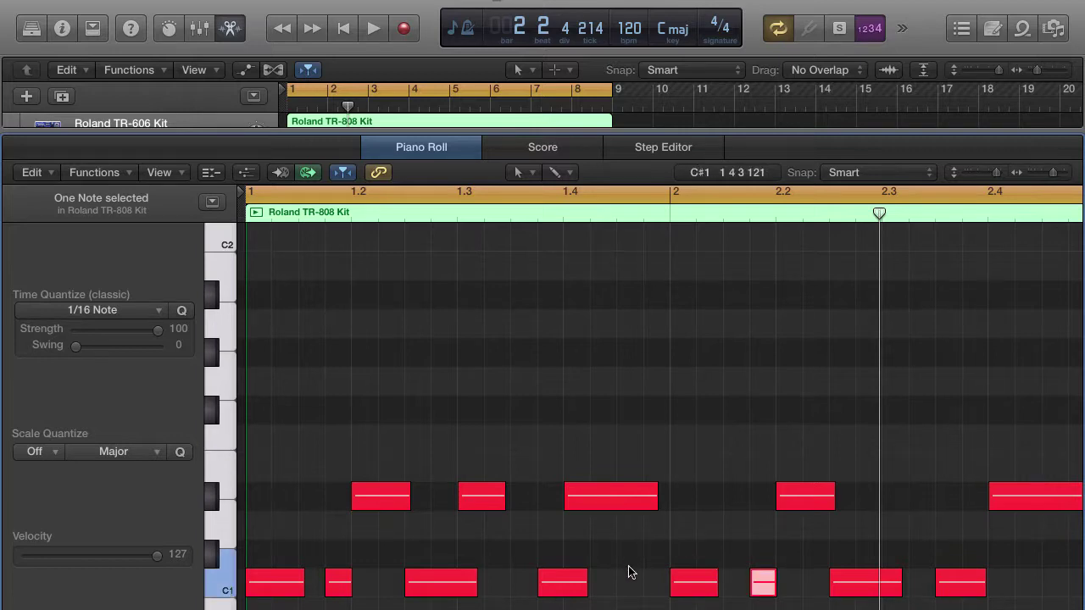
scroll(629, 573, "right", 1)
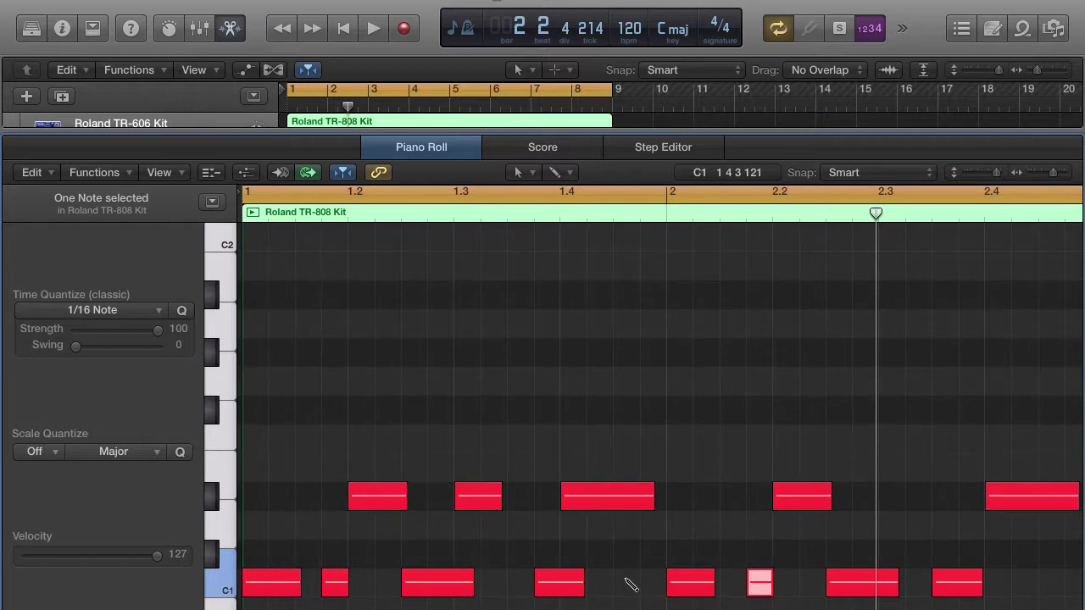
left_click(629, 583)
mouse_move(629, 584)
left_mouse_down()
mouse_move(757, 563)
mouse_move(624, 583)
left_mouse_up()
left_click(656, 554)
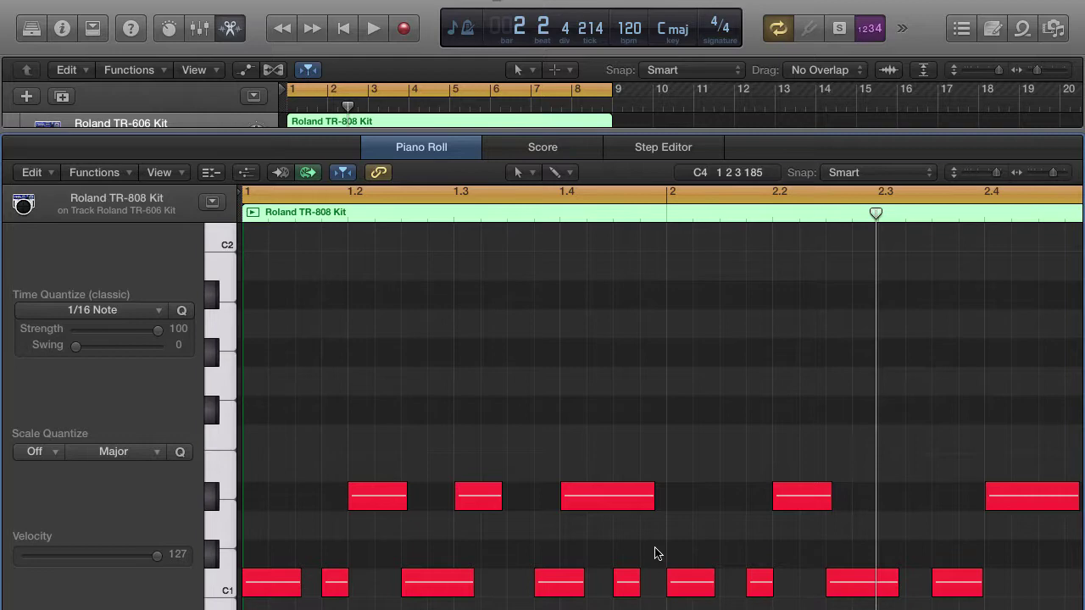